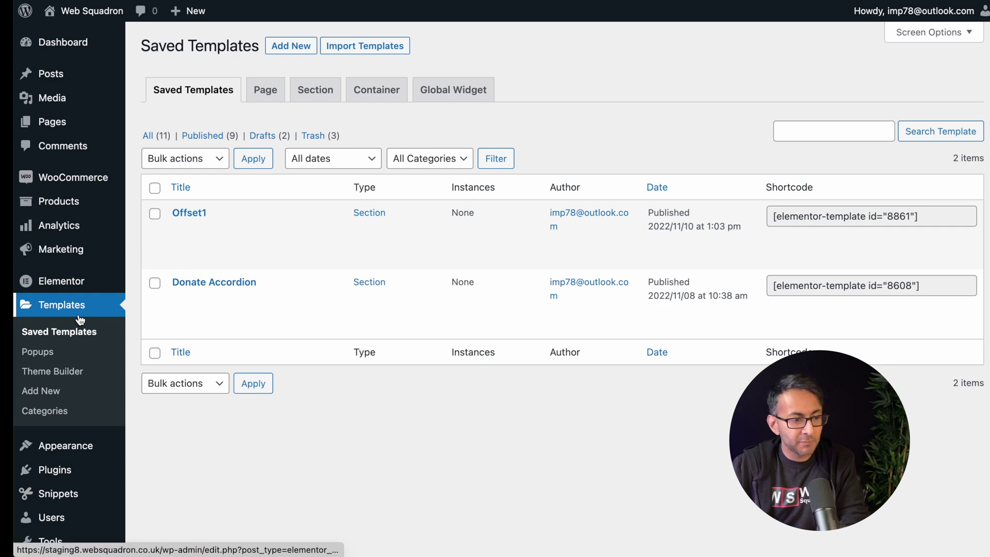
Step: Create a Section template named LoopSlider1 and dismiss the template library
{"action": "left_click", "coordinate": [294, 49]}
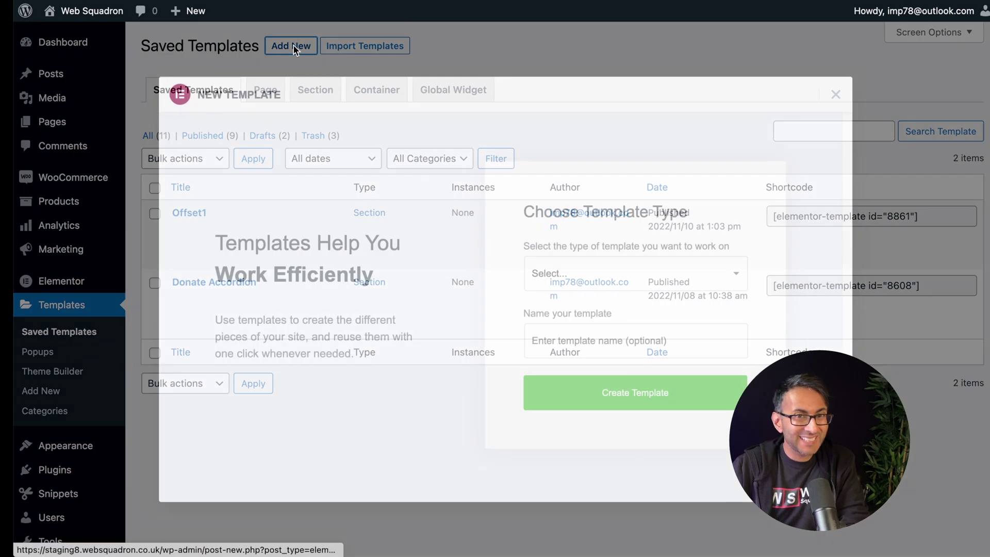
{"action": "left_click", "coordinate": [599, 284]}
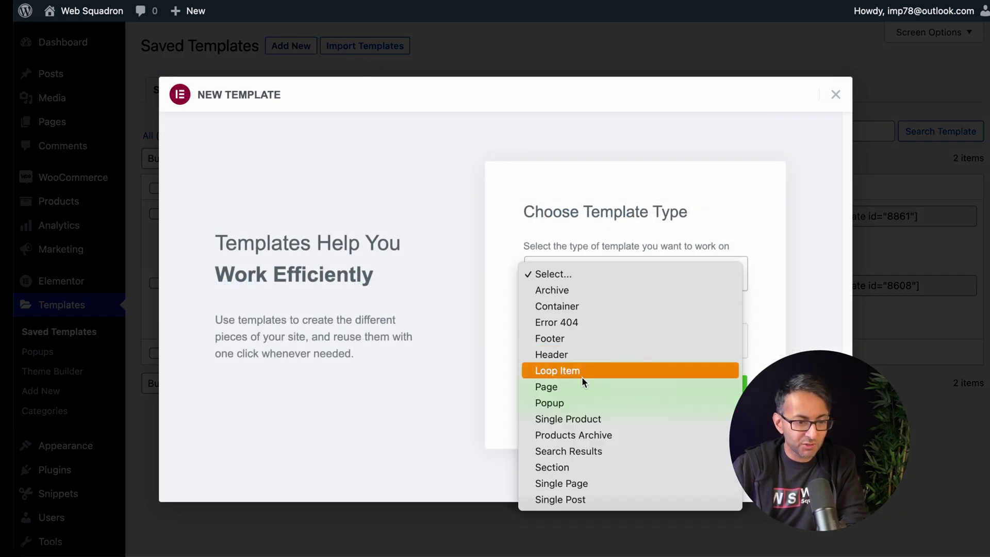
{"action": "left_click", "coordinate": [591, 467]}
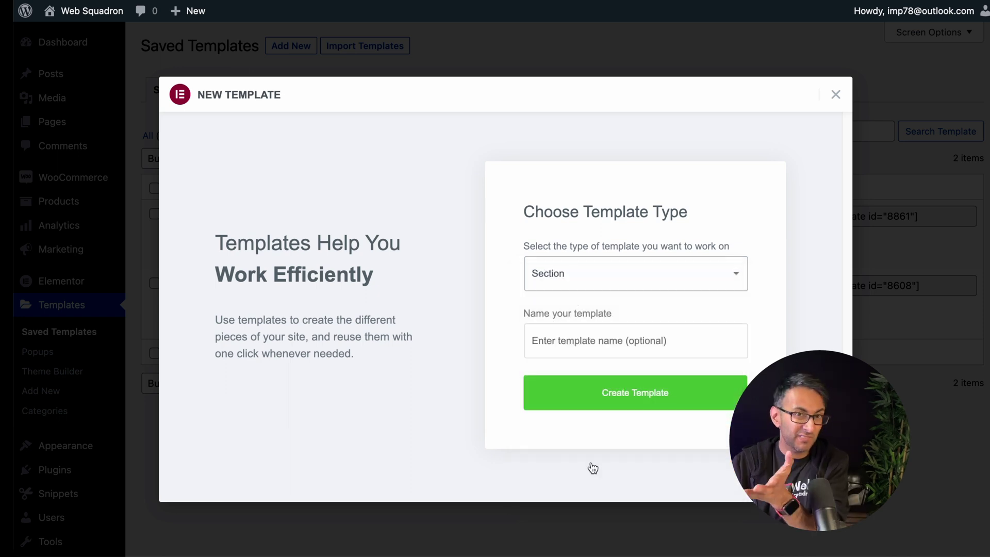
{"action": "left_click", "coordinate": [613, 342]}
{"action": "type", "text": "LoopSlider1"}
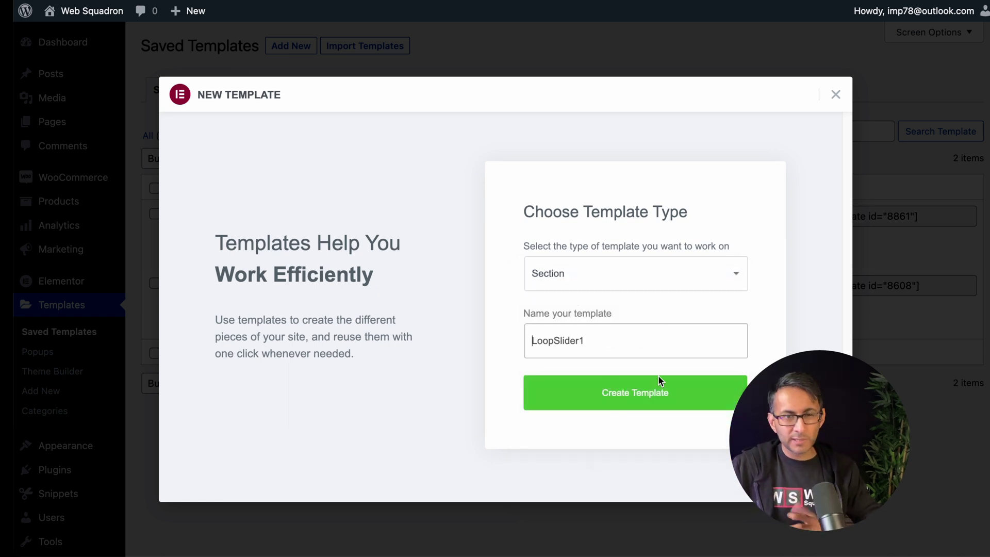
{"action": "left_click", "coordinate": [653, 404]}
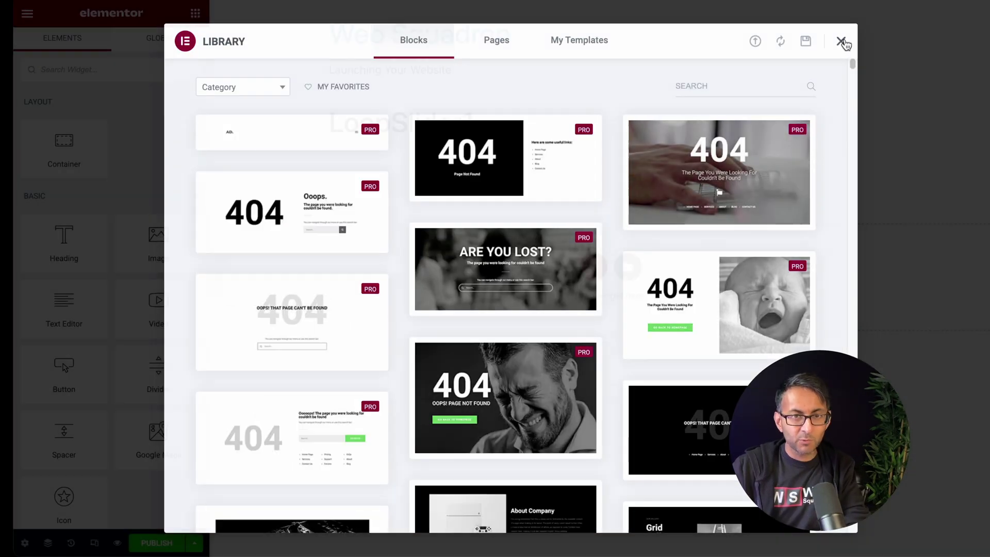
{"action": "left_click", "coordinate": [842, 42]}
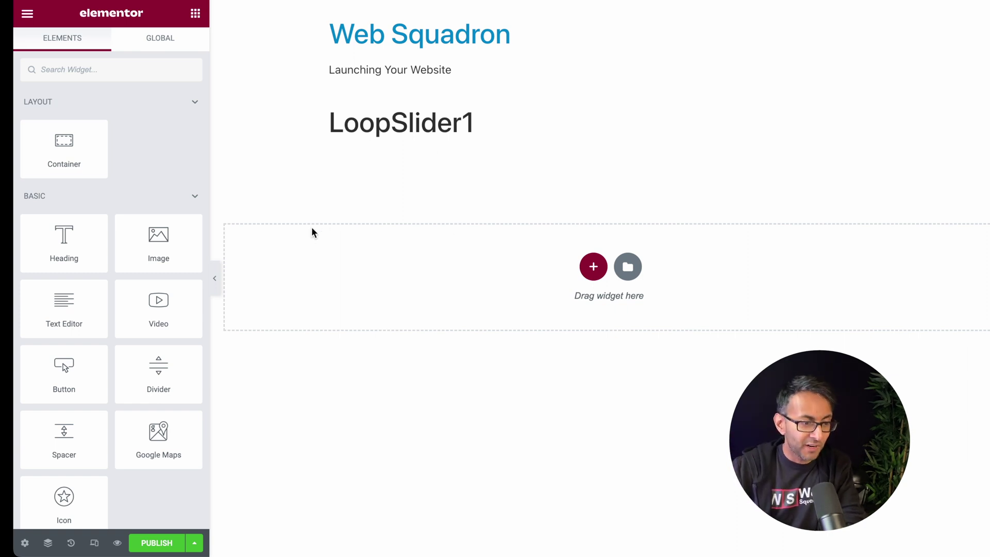
Step: Drop a Loop Grid widget (searched as 'loo') into the empty section and start its loop item template
{"action": "left_click", "coordinate": [97, 72]}
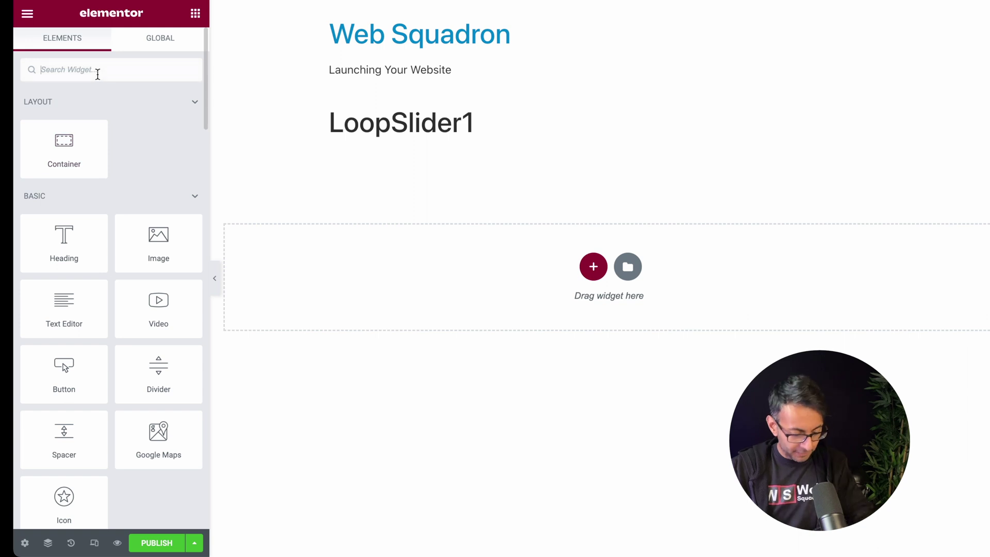
{"action": "type", "text": "loo"}
{"action": "left_click_drag", "start_coordinate": [168, 150], "coordinate": [428, 263]}
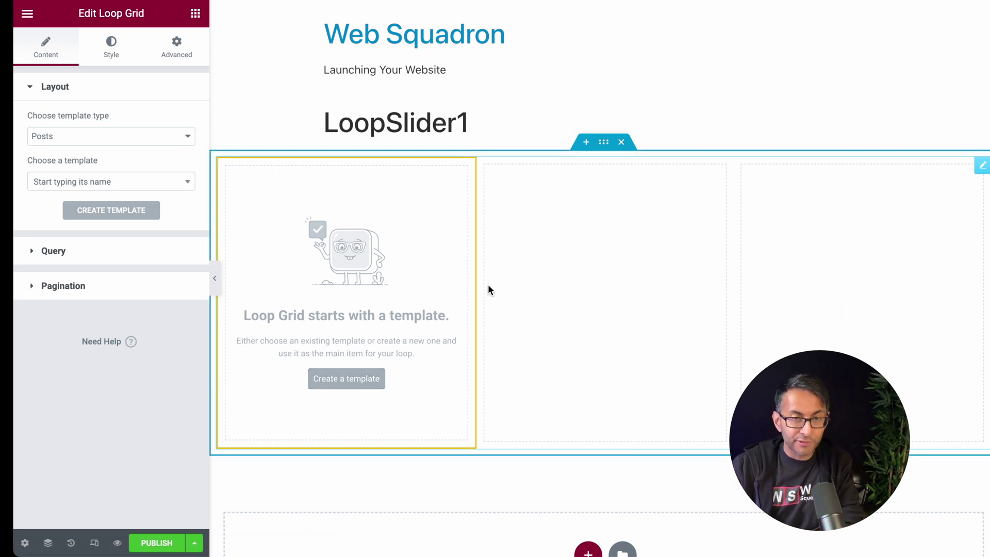
{"action": "left_click", "coordinate": [351, 378]}
Step: Save, then add a Call to Action widget (searched 'cla') to the loop item with the Cover skin
{"action": "left_click", "coordinate": [564, 317]}
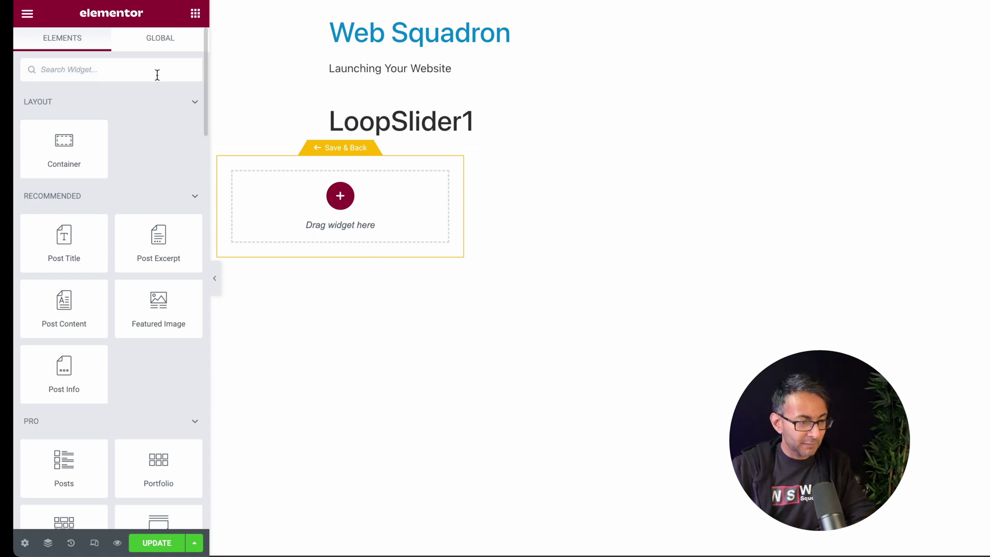
{"action": "type", "text": "cla"}
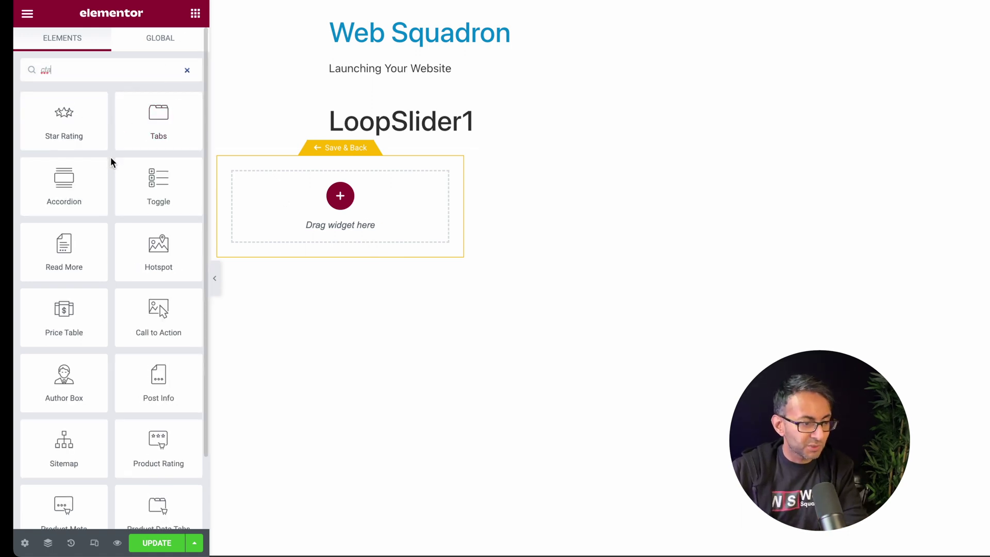
{"action": "left_click_drag", "start_coordinate": [64, 119], "coordinate": [320, 208]}
{"action": "left_click", "coordinate": [132, 121]}
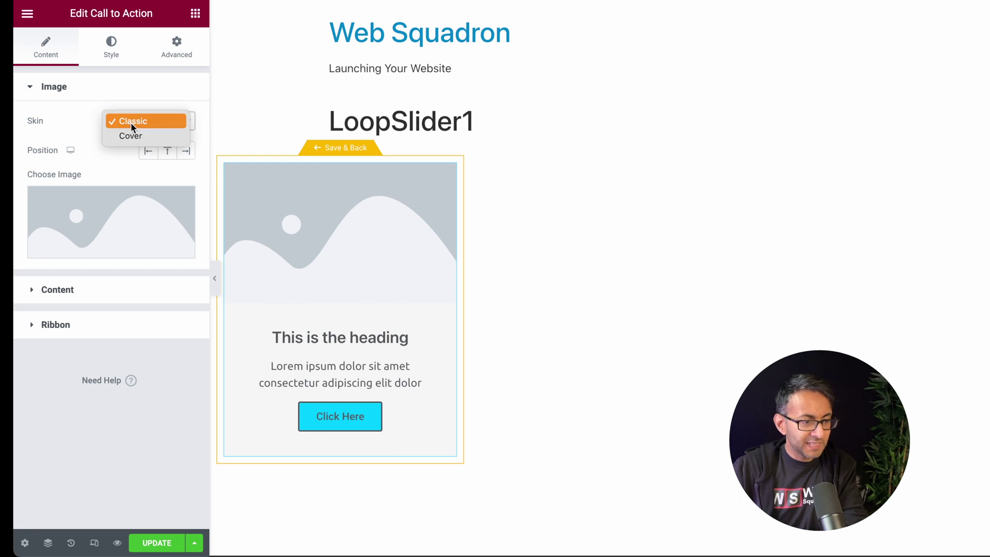
{"action": "left_click", "coordinate": [151, 135]}
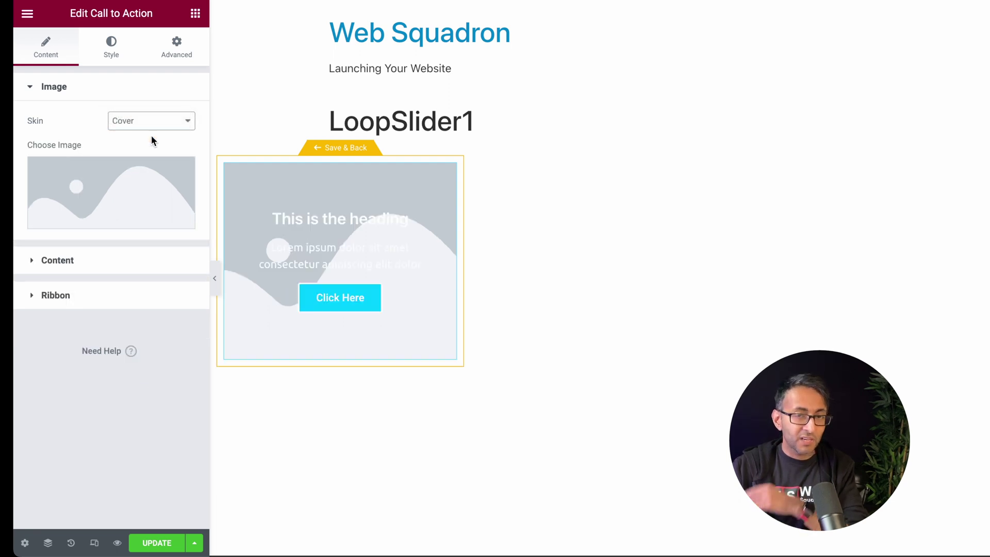
Step: Clear the Call to Action's default button text, description and heading
{"action": "left_click", "coordinate": [107, 266]}
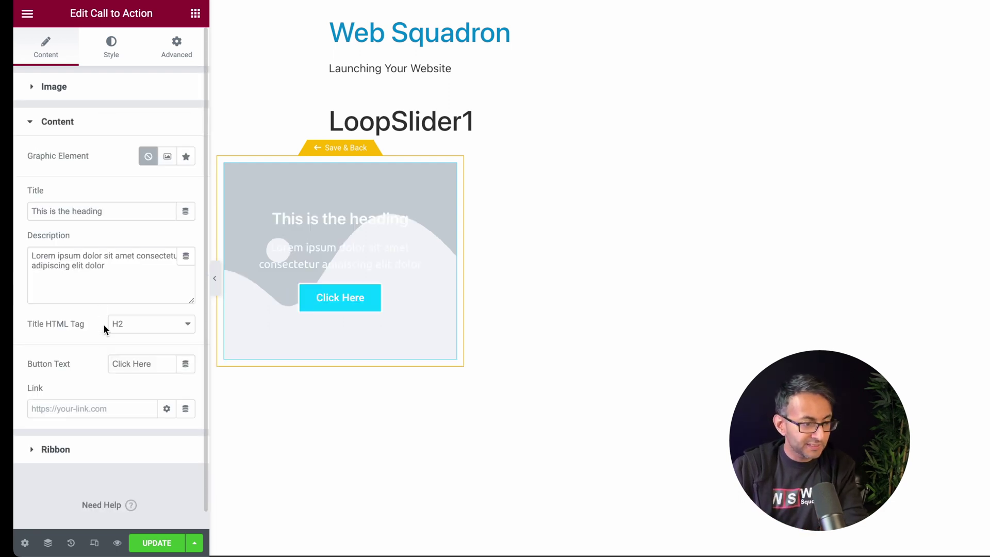
{"action": "left_click_drag", "start_coordinate": [166, 366], "coordinate": [60, 353]}
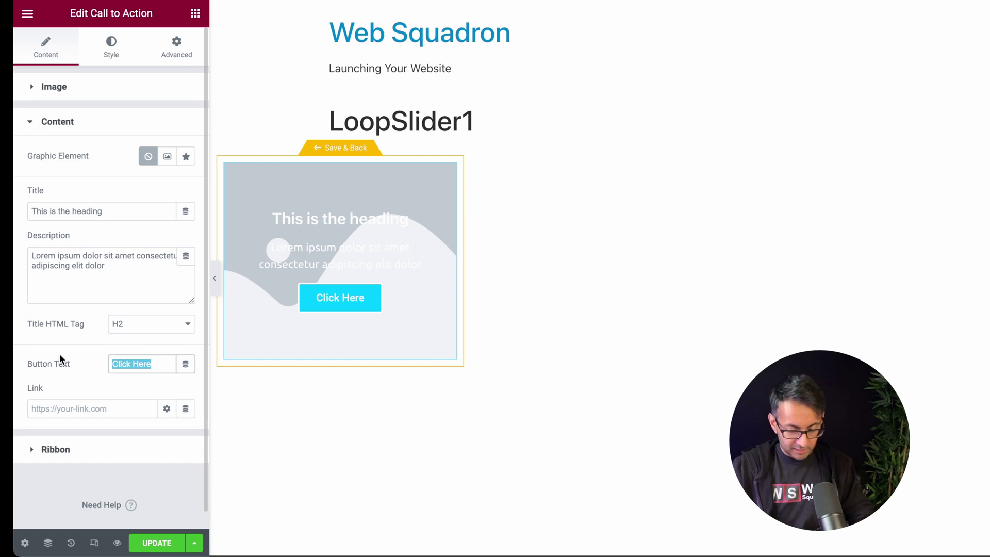
{"action": "key", "text": "BackSpace"}
{"action": "triple_click", "coordinate": [128, 280]}
{"action": "key", "text": "BackSpace"}
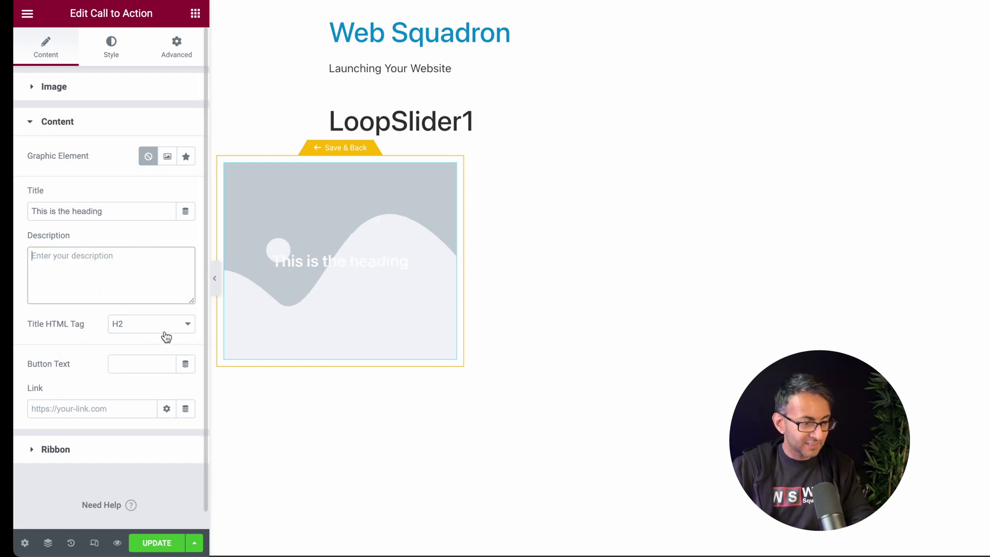
{"action": "left_click", "coordinate": [118, 210]}
{"action": "left_click_drag", "start_coordinate": [117, 210], "coordinate": [24, 210]}
{"action": "key", "text": "BackSpace"}
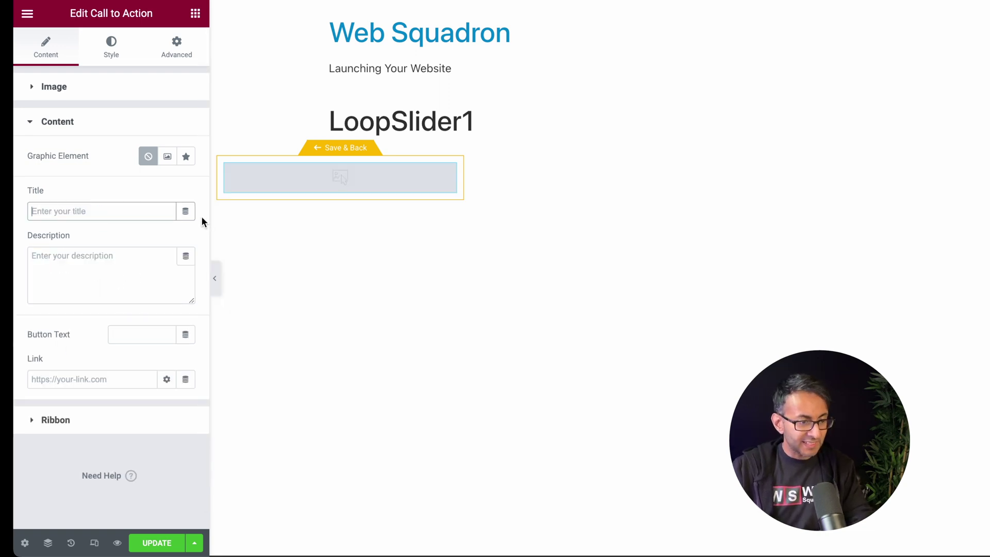
{"action": "left_click", "coordinate": [185, 214]}
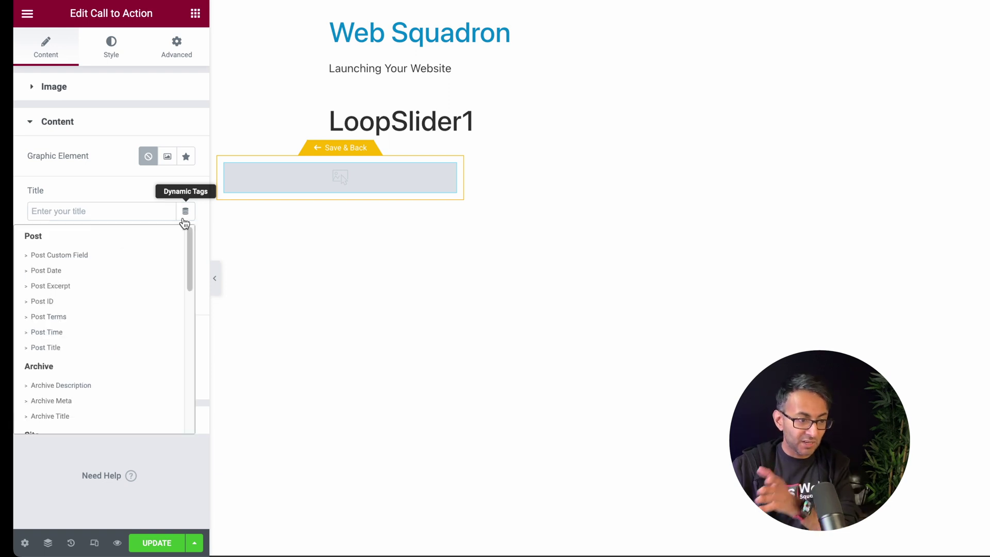
Step: Bind the title to the Post Title tag and the background image to Featured Image
{"action": "left_click", "coordinate": [88, 346]}
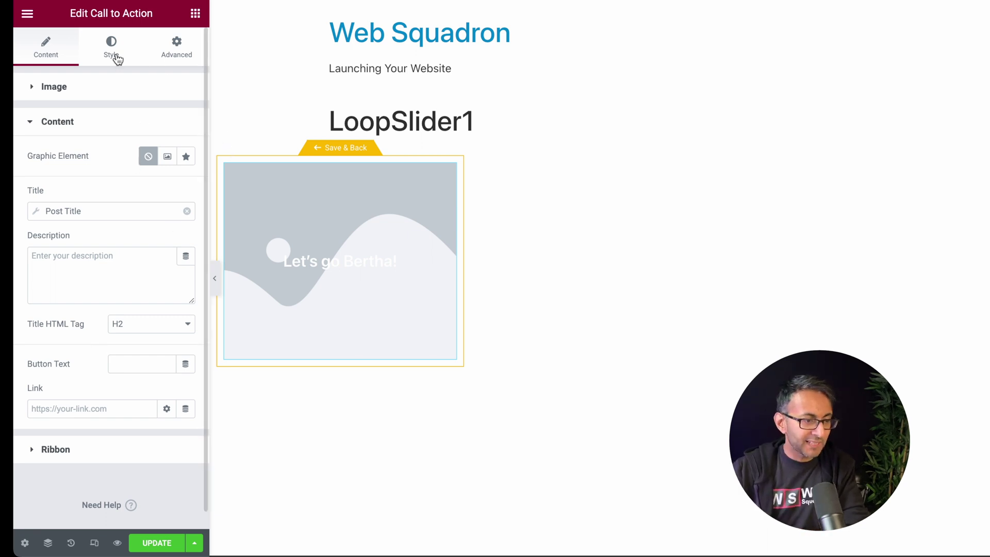
{"action": "left_click", "coordinate": [82, 94]}
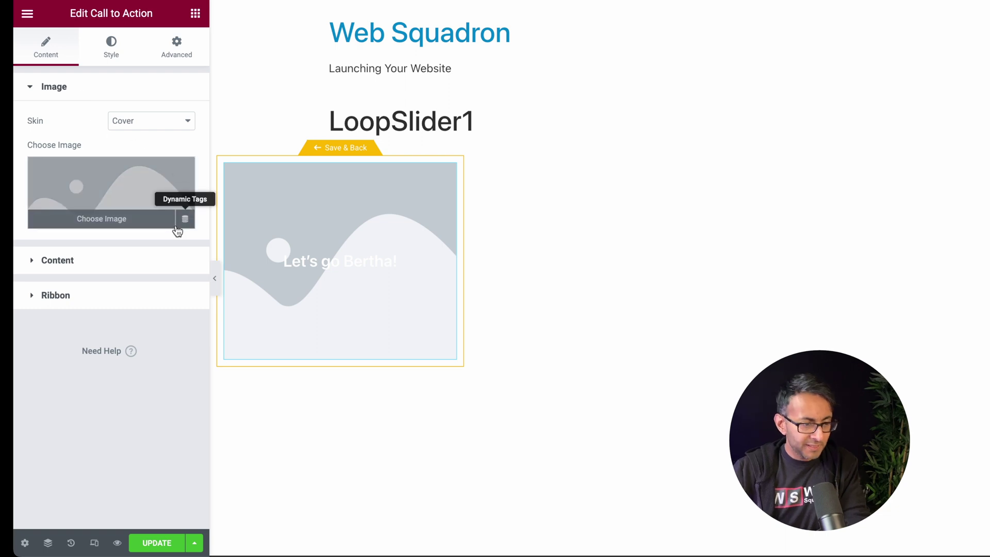
{"action": "left_click", "coordinate": [185, 221]}
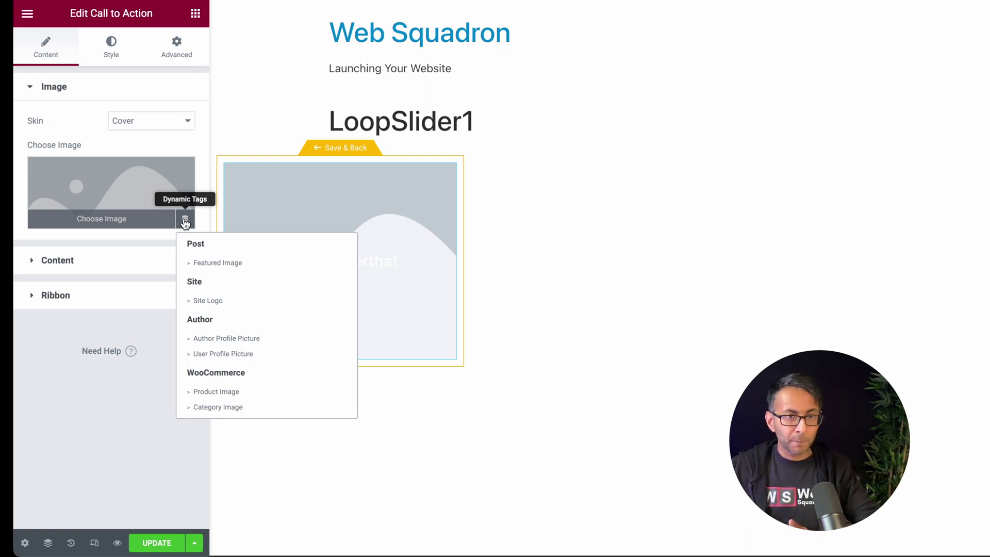
{"action": "left_click", "coordinate": [236, 262]}
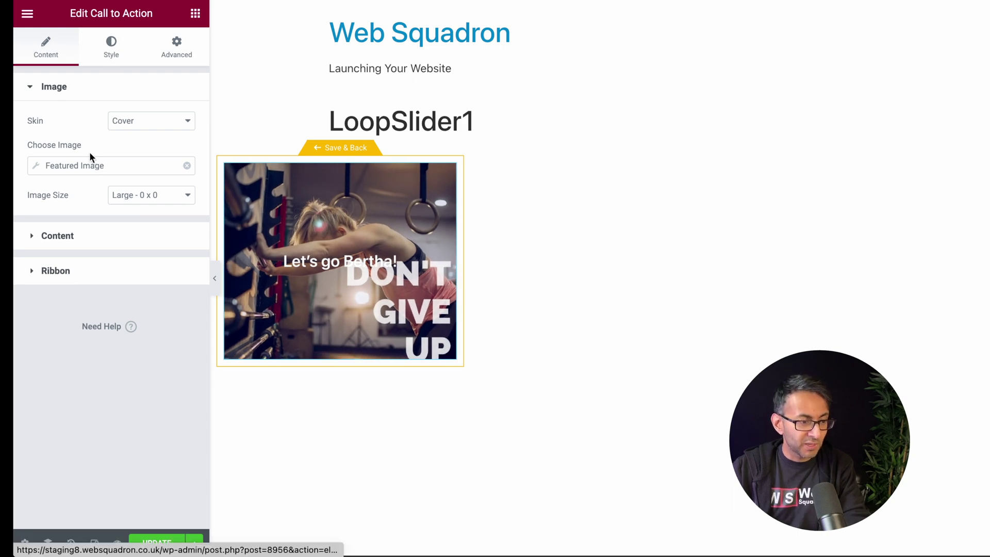
Step: Link the Call to Action to the dynamic Post URL, applied to the Whole Box
{"action": "left_click", "coordinate": [91, 241]}
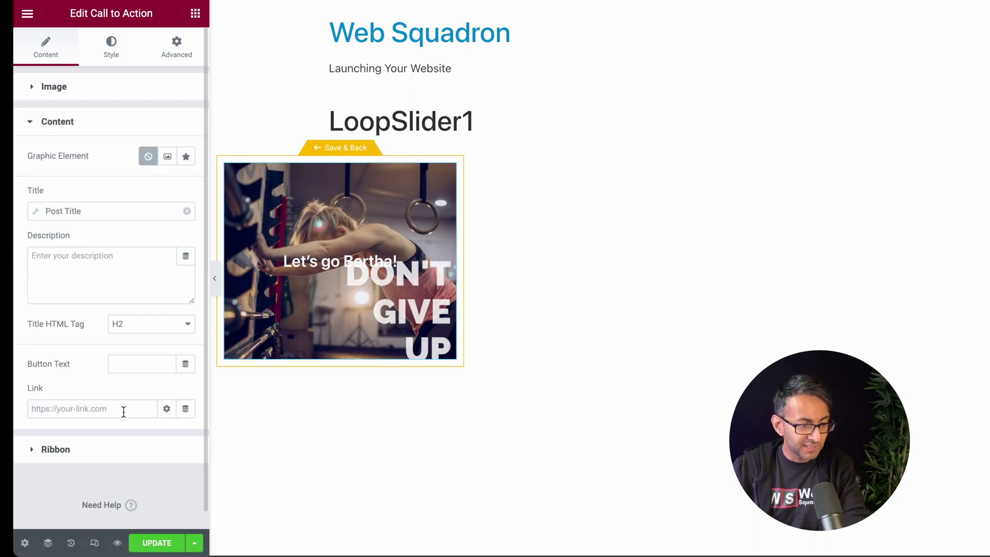
{"action": "left_click", "coordinate": [101, 408]}
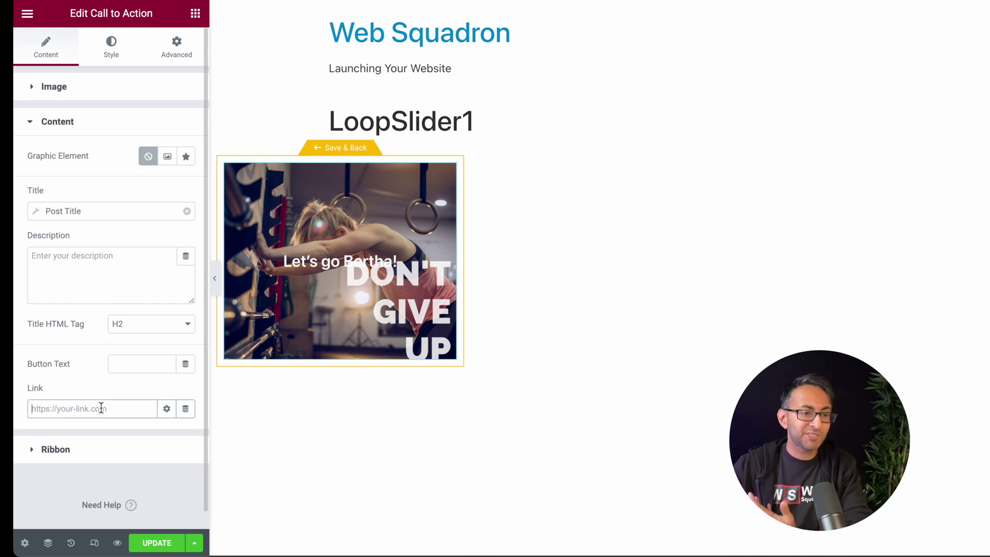
{"action": "left_click", "coordinate": [185, 409]}
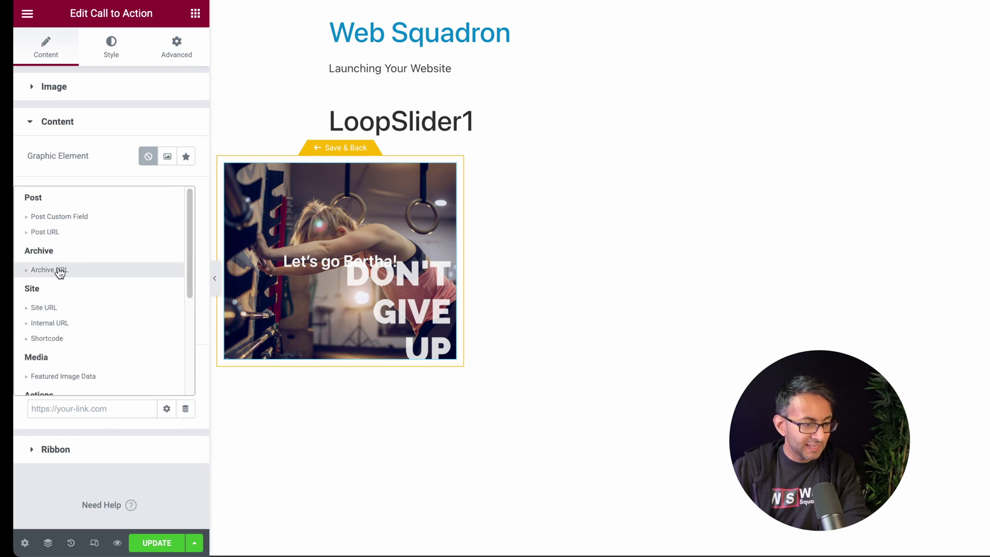
{"action": "left_click", "coordinate": [67, 236]}
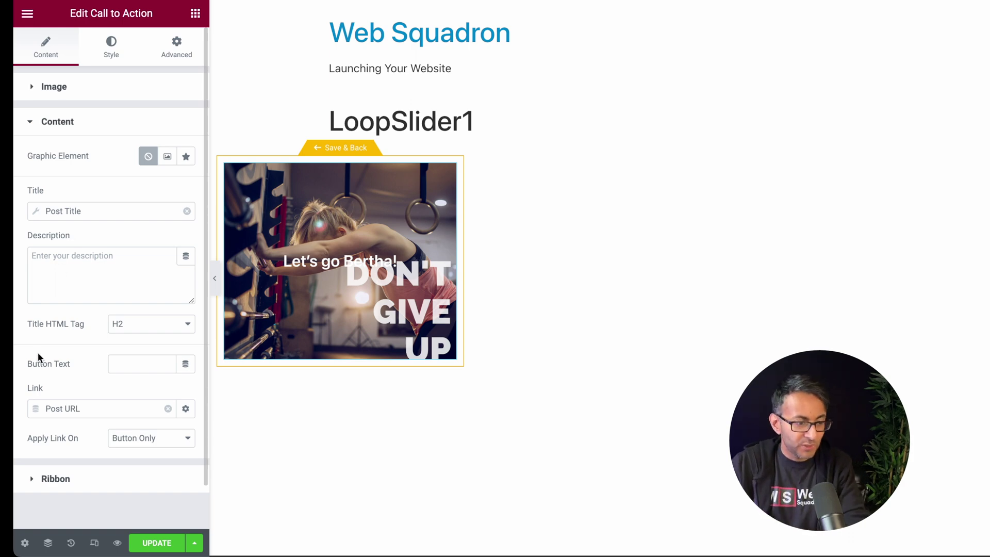
{"action": "left_click", "coordinate": [168, 409]}
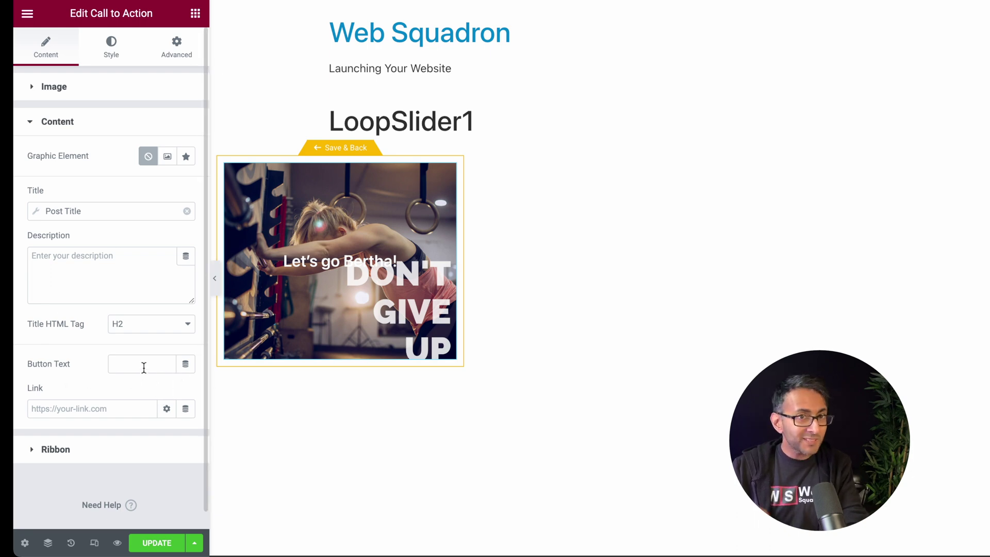
{"action": "left_click", "coordinate": [186, 412]}
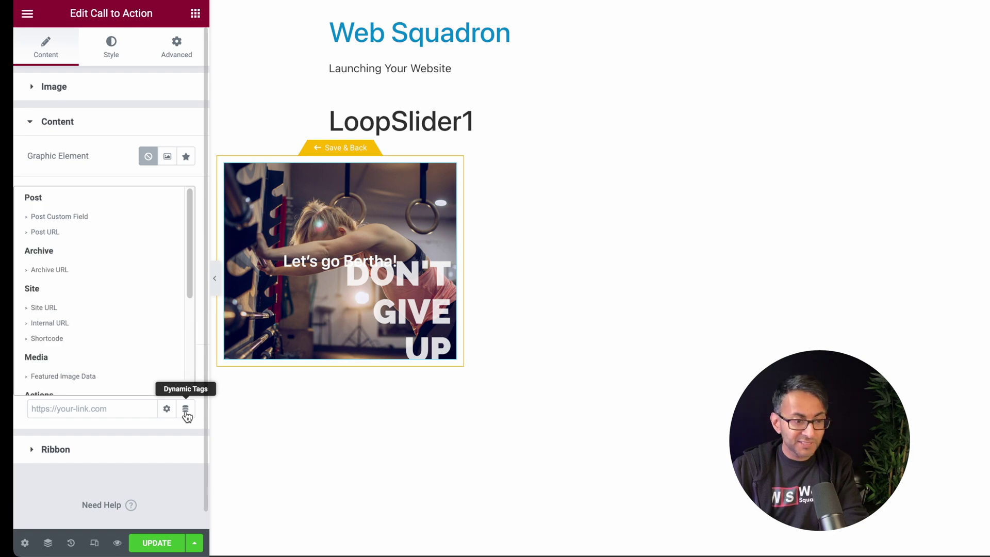
{"action": "left_click", "coordinate": [61, 233]}
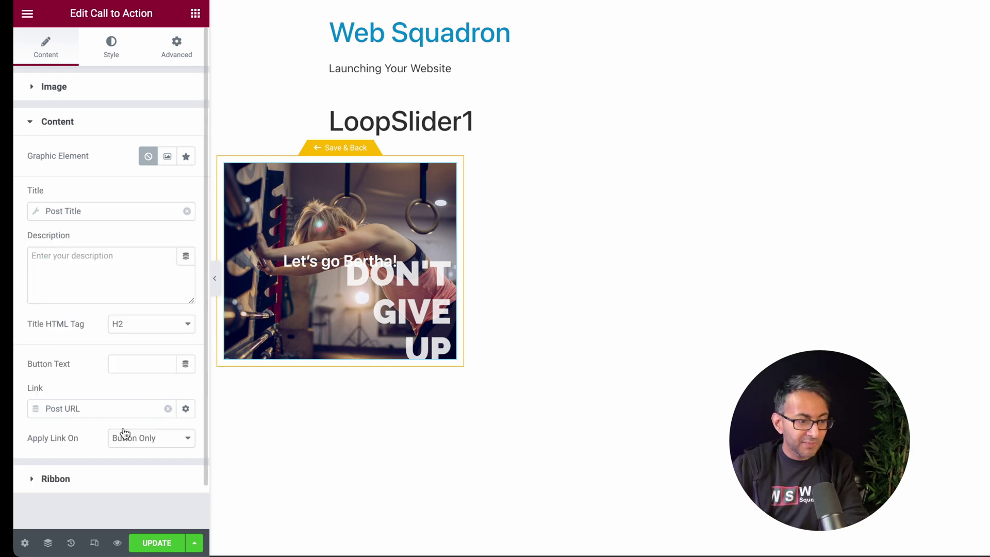
{"action": "left_click", "coordinate": [169, 438]}
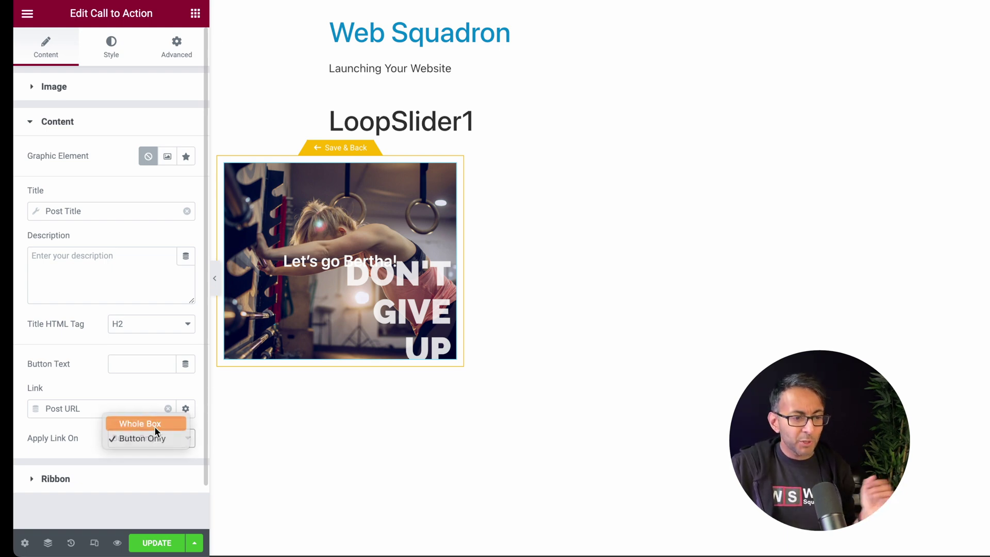
{"action": "left_click", "coordinate": [154, 426]}
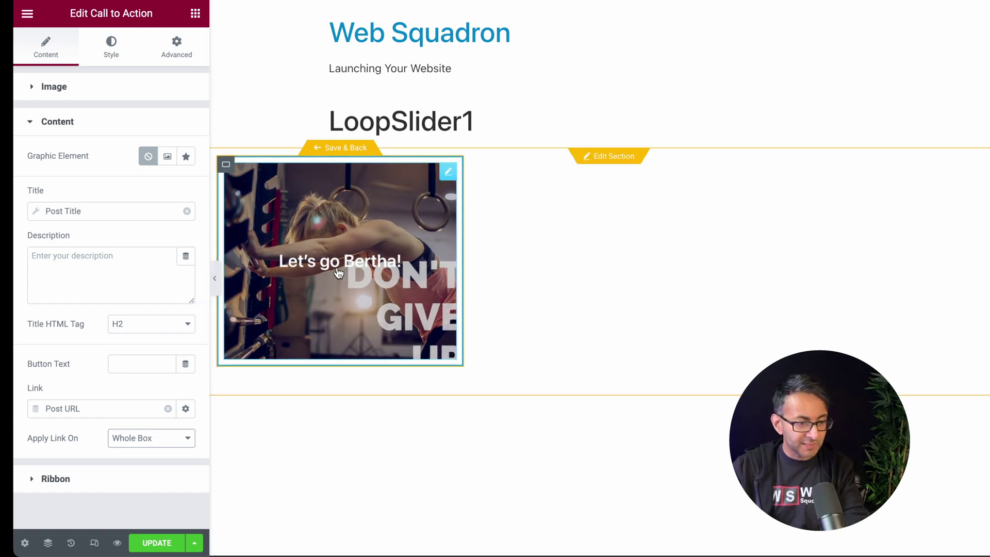
Step: Left-align the content at the bottom position with 20 px left and bottom padding
{"action": "left_click", "coordinate": [111, 48]}
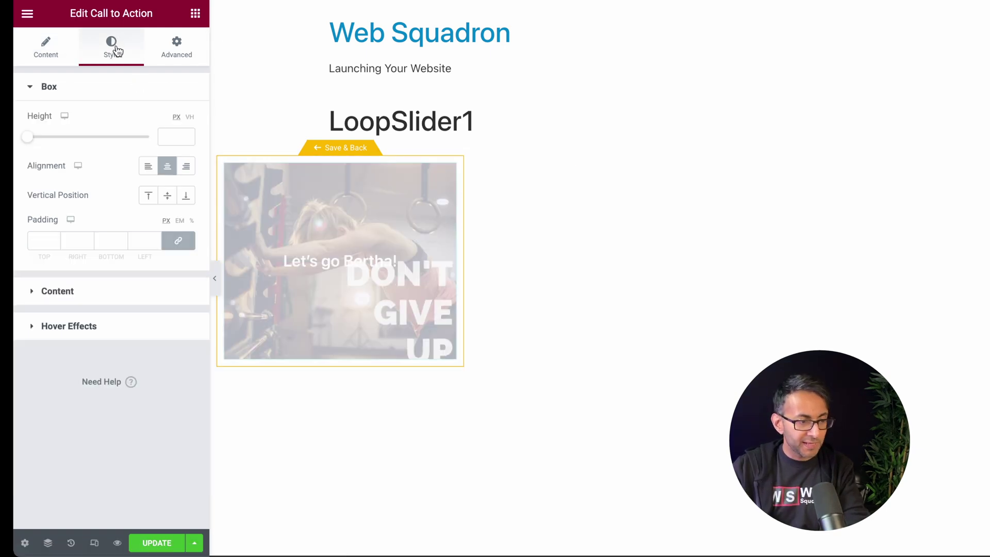
{"action": "left_click", "coordinate": [148, 167]}
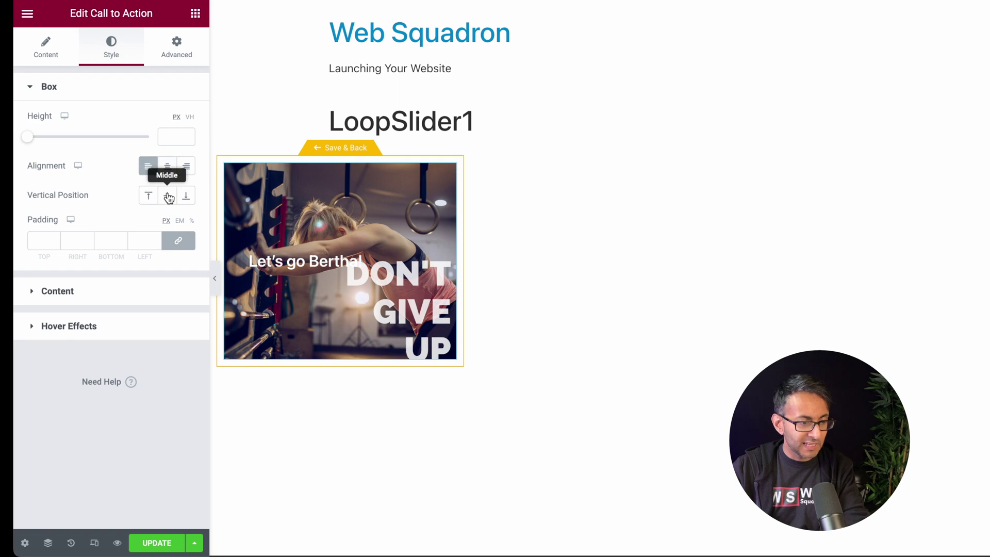
{"action": "left_click", "coordinate": [187, 197]}
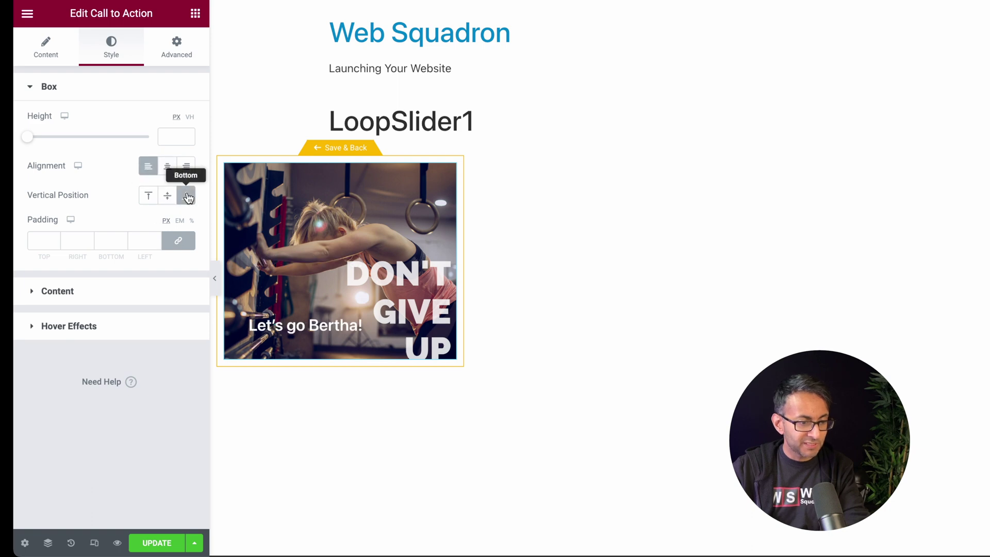
{"action": "left_click", "coordinate": [179, 242]}
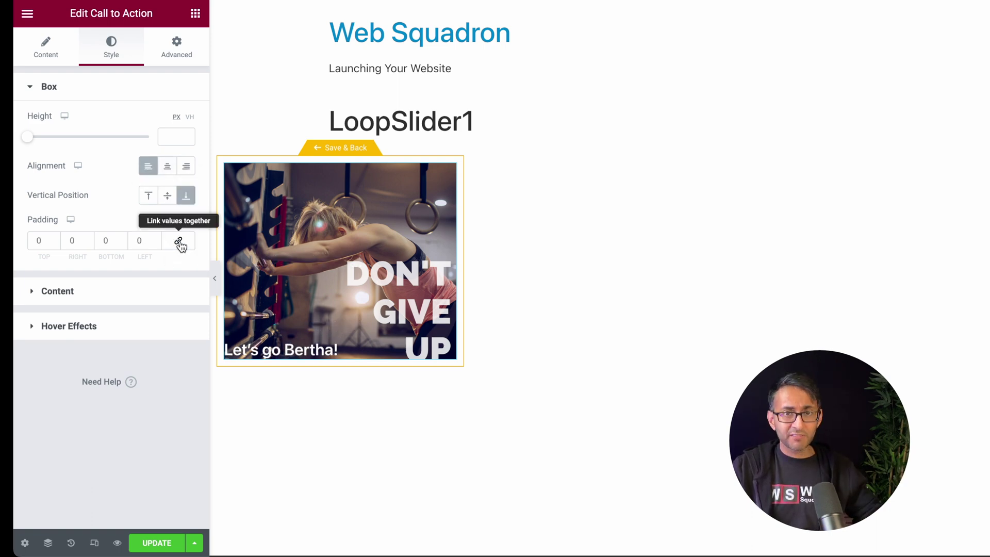
{"action": "left_click", "coordinate": [104, 241]}
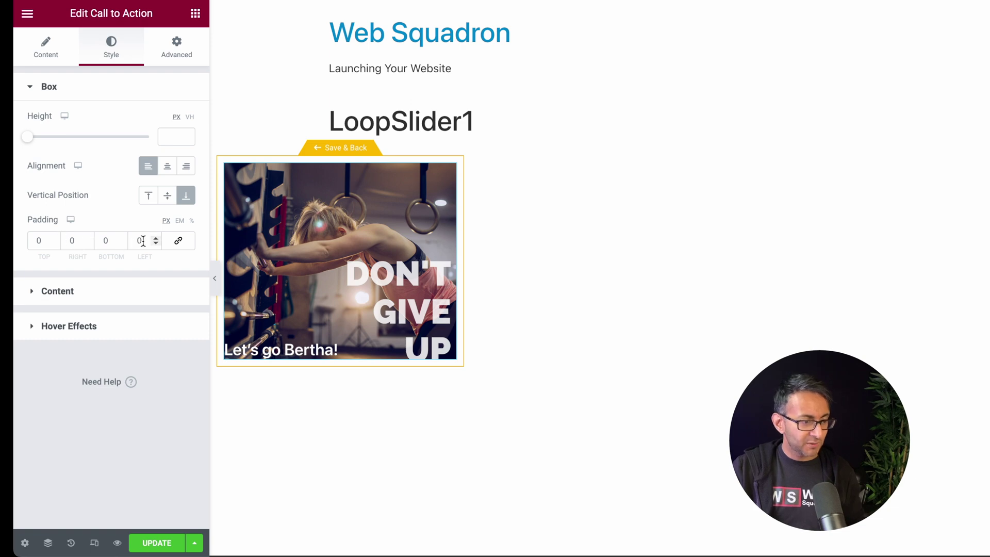
{"action": "key", "text": "Tab"}
{"action": "type", "text": "20"}
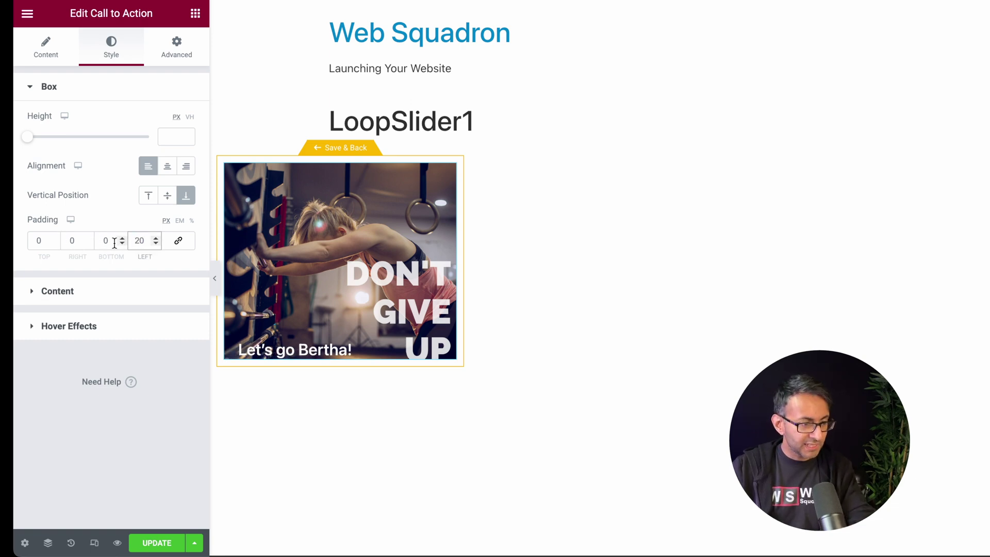
{"action": "key", "text": "shift+Tab"}
{"action": "type", "text": "20"}
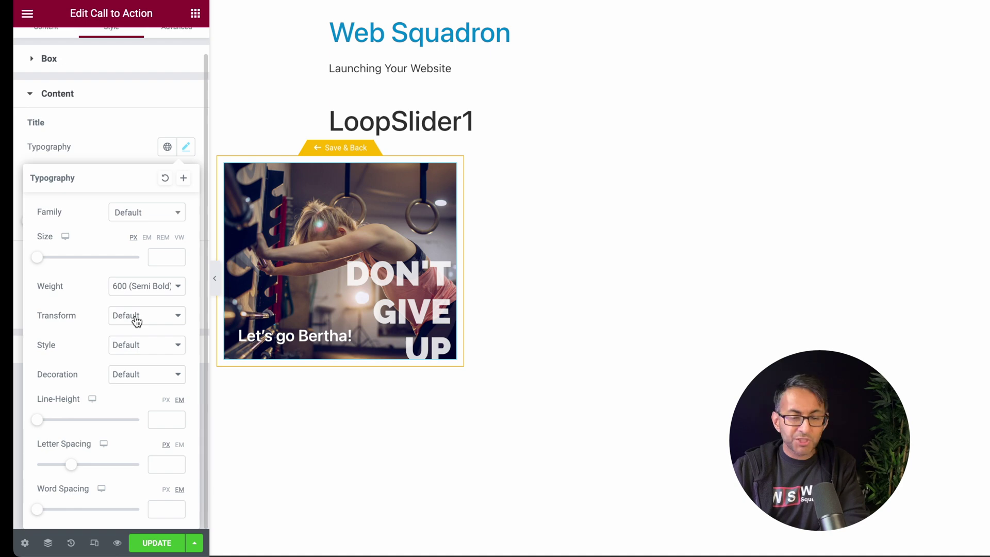
Step: Make the title uppercase with a 1.2 rem font size
{"action": "left_click", "coordinate": [137, 321]}
{"action": "left_click", "coordinate": [135, 330]}
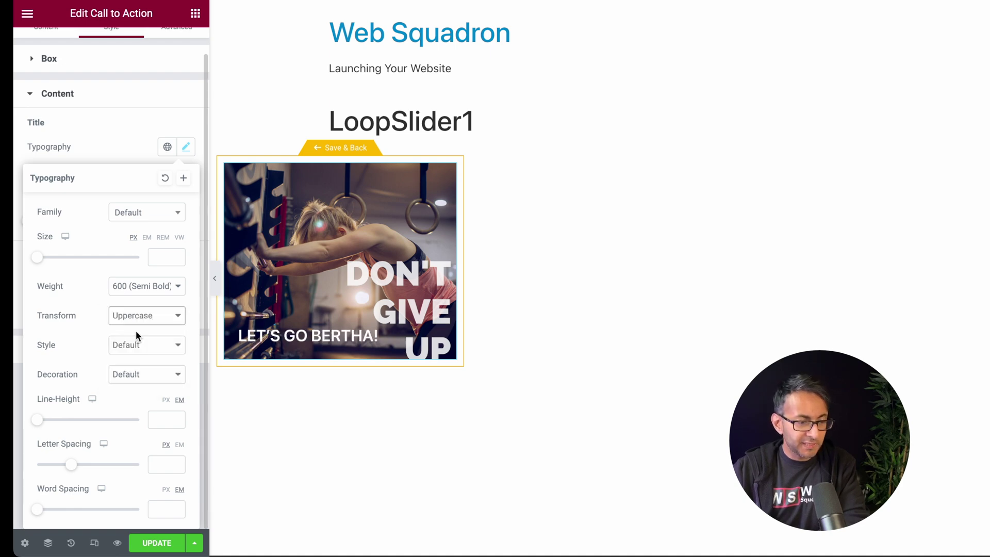
{"action": "left_click", "coordinate": [163, 237]}
{"action": "left_click", "coordinate": [165, 257]}
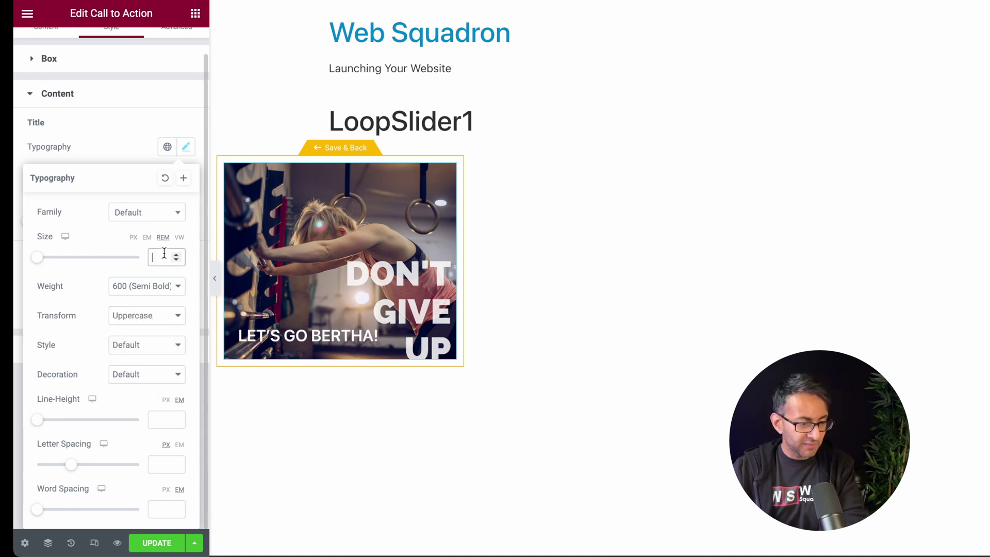
{"action": "type", "text": "1.2"}
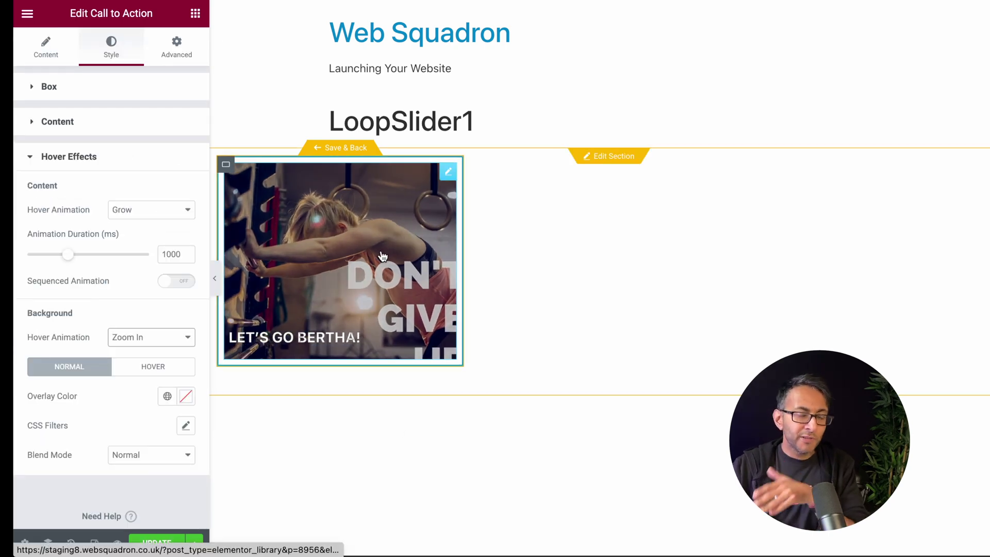
Step: Set background hover to Move Left and content hover to Move Right, then save back to LoopSlider1
{"action": "left_click", "coordinate": [139, 338]}
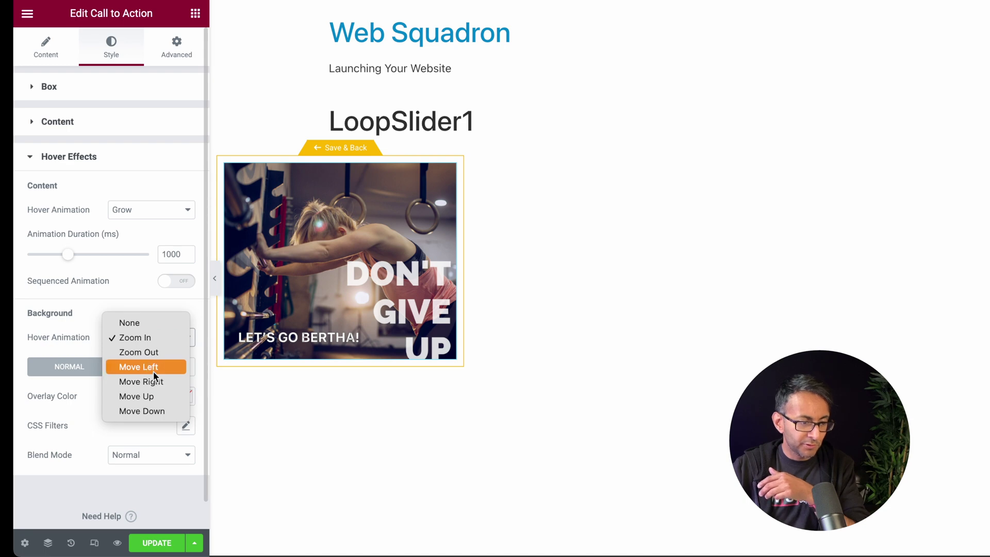
{"action": "left_click", "coordinate": [153, 369]}
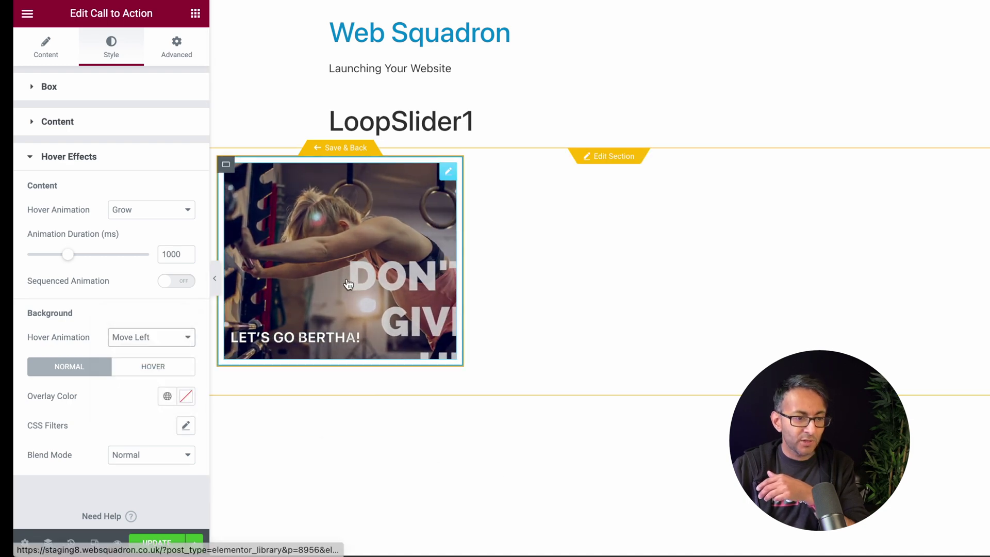
{"action": "left_click", "coordinate": [137, 210]}
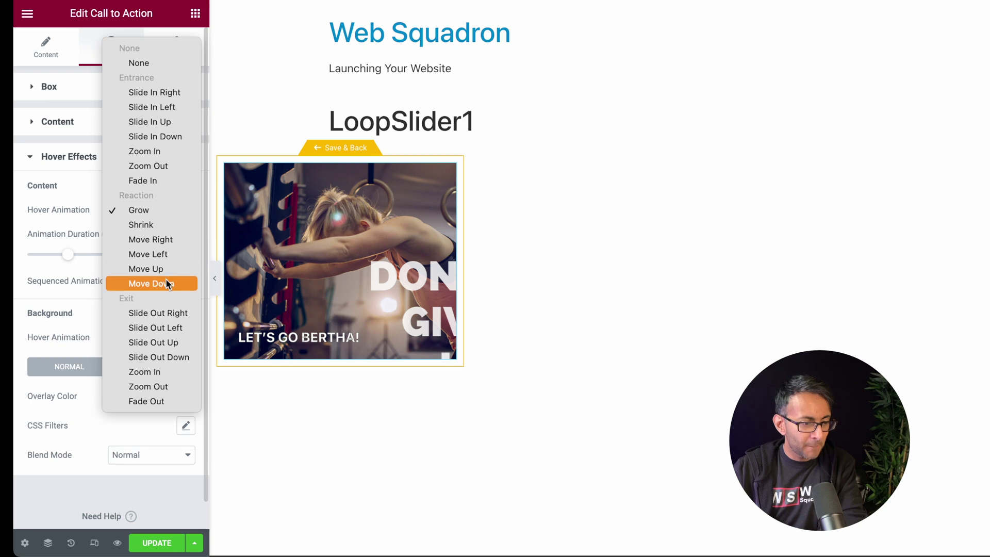
{"action": "left_click", "coordinate": [151, 240]}
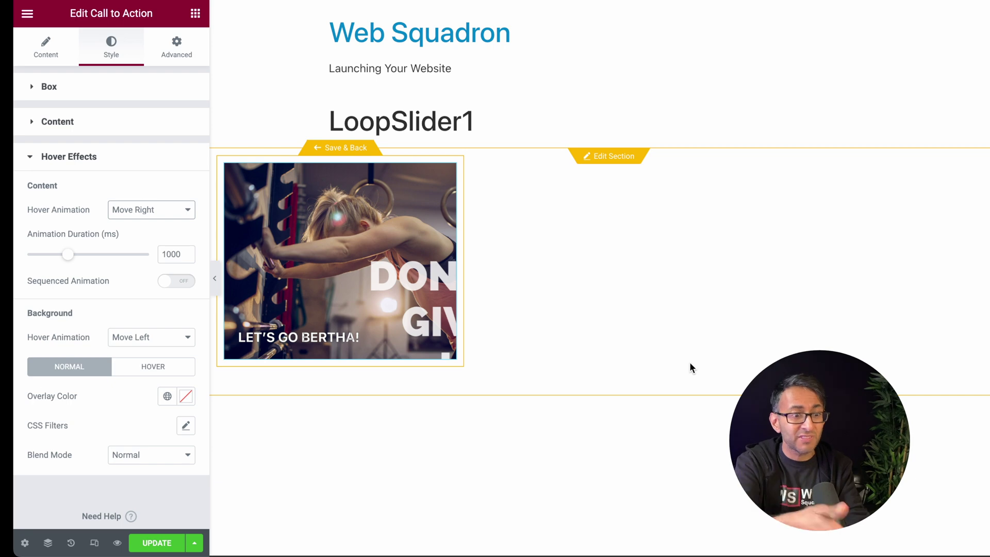
{"action": "left_click", "coordinate": [351, 149]}
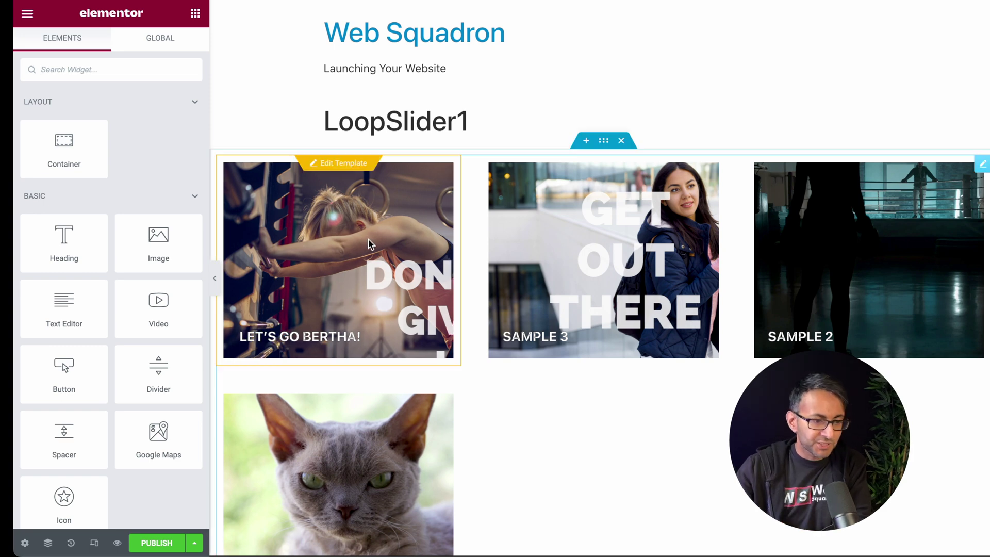
Step: Set the Loop Grid to 1 column with 1 item per page
{"action": "left_click", "coordinate": [983, 165]}
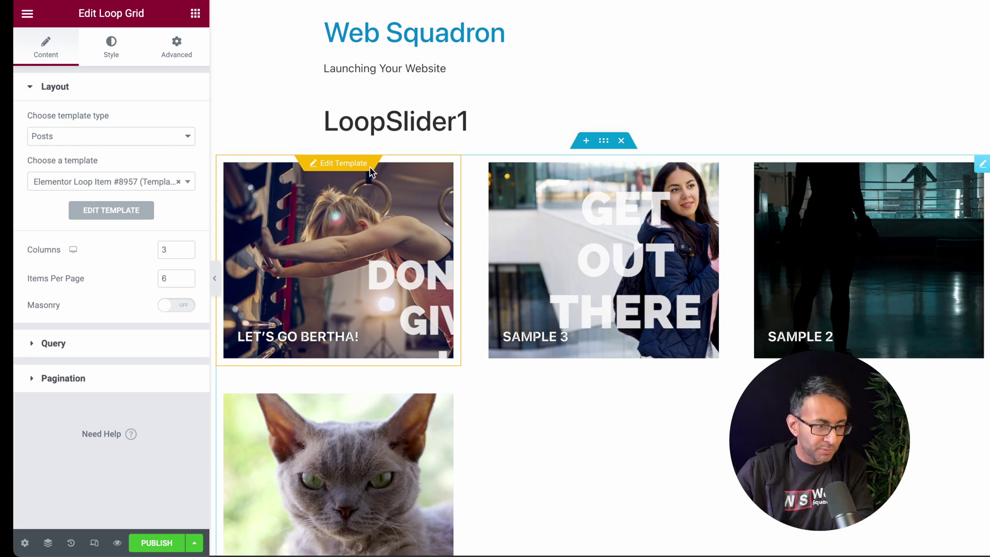
{"action": "double_click", "coordinate": [169, 250]}
{"action": "type", "text": "1"}
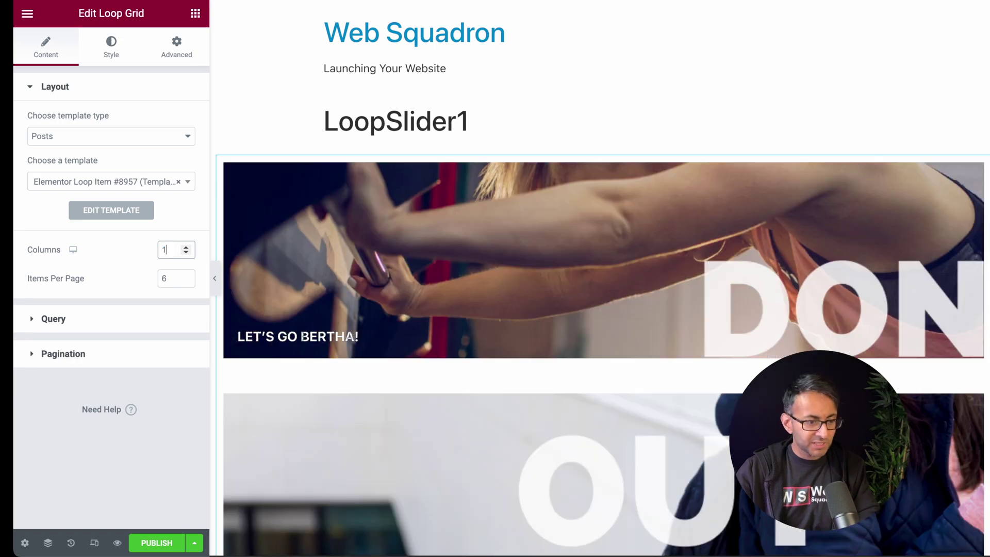
{"action": "double_click", "coordinate": [178, 279]}
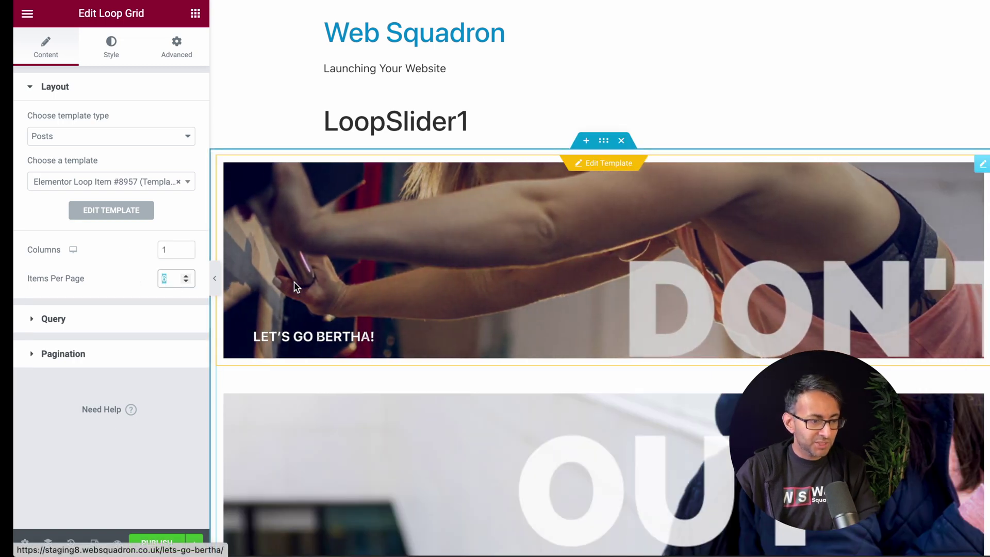
{"action": "type", "text": "1"}
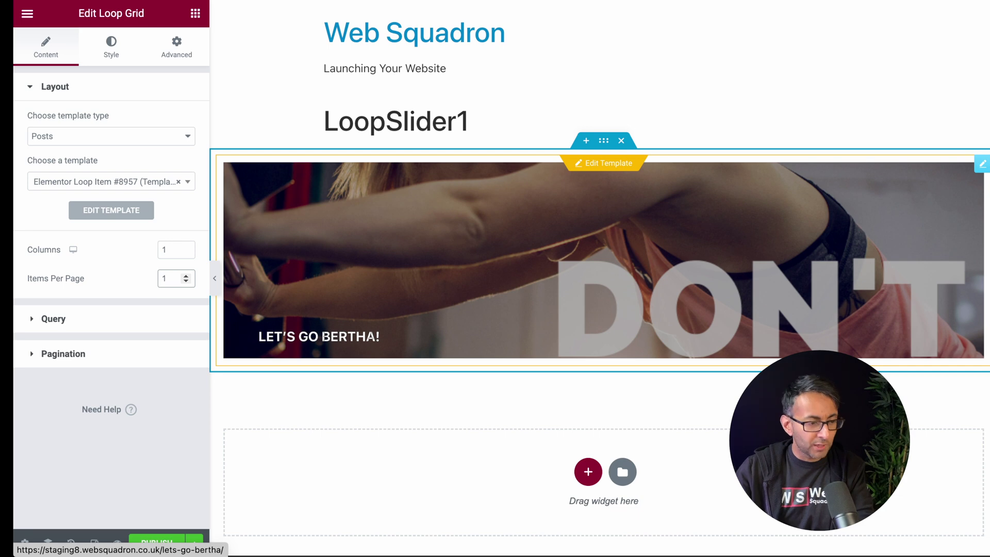
{"action": "left_click", "coordinate": [122, 322]}
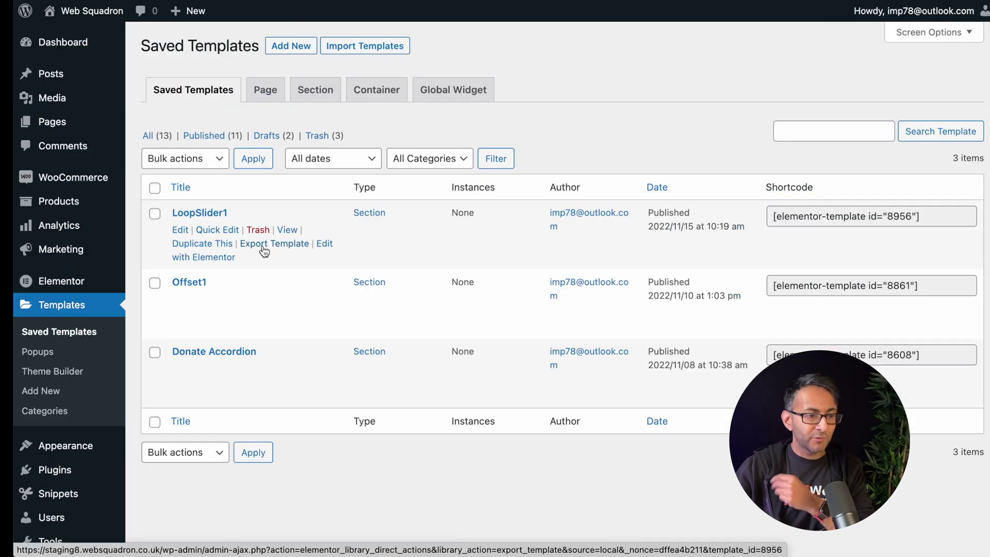
Step: Duplicate LoopSlider1, move the resulting draft copy to the Trash, and begin a new template
{"action": "left_click", "coordinate": [202, 245]}
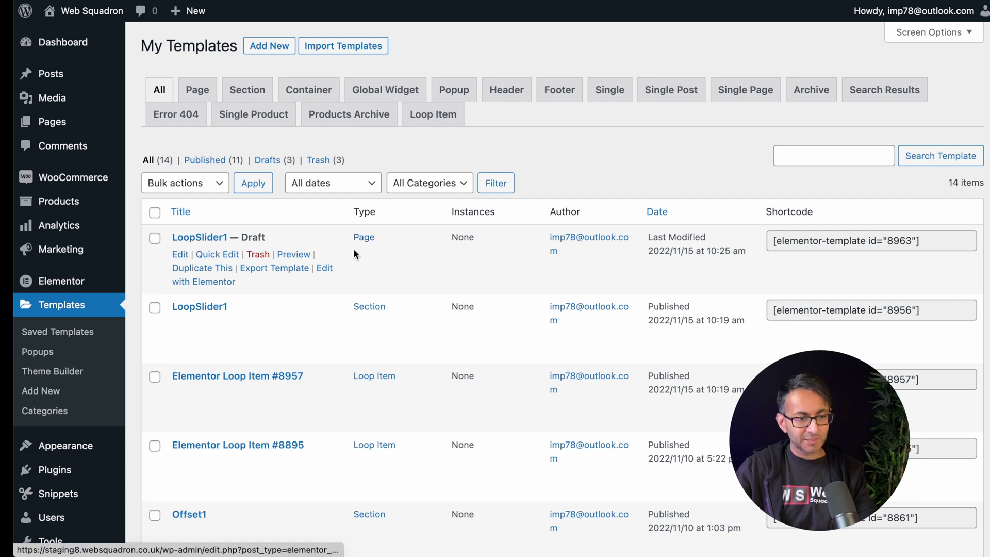
{"action": "left_click", "coordinate": [258, 255]}
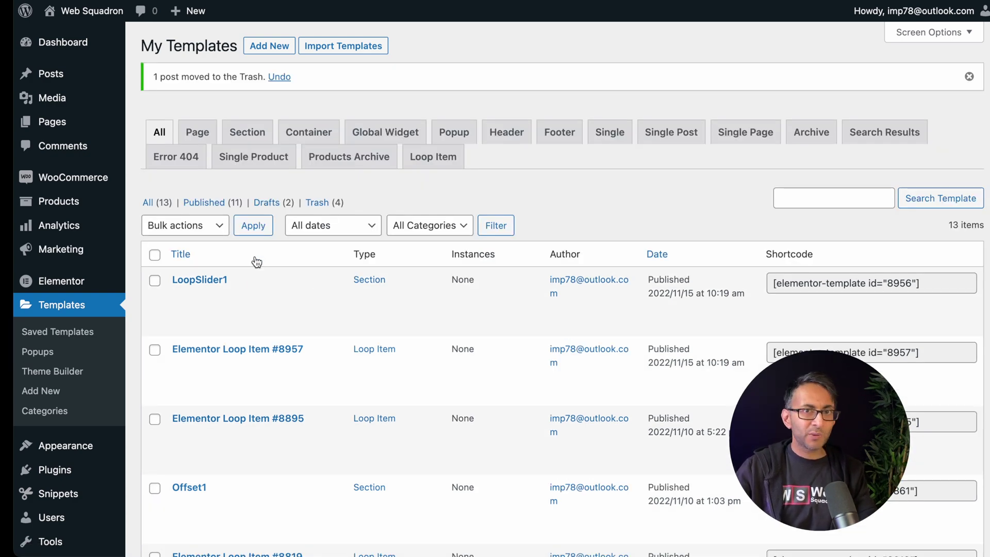
{"action": "left_click", "coordinate": [279, 48]}
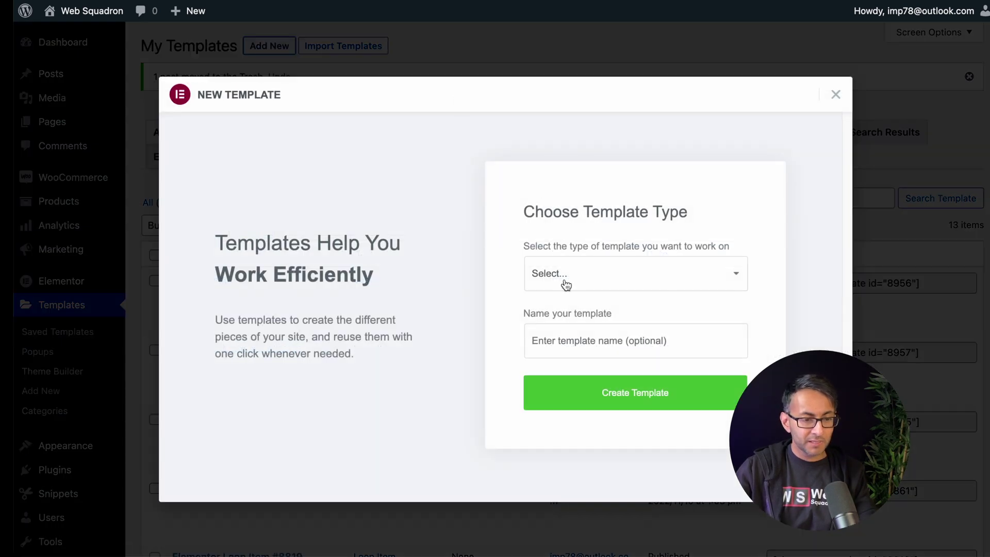
Step: Choose Section as the template type and create the LoopSlider2 template
{"action": "left_click", "coordinate": [572, 280]}
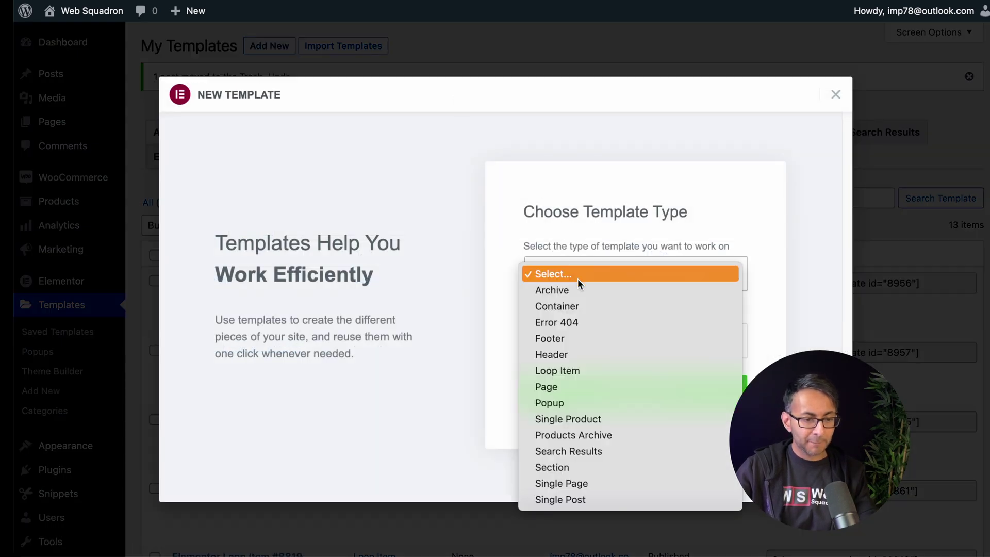
{"action": "left_click", "coordinate": [599, 467]}
{"action": "left_click", "coordinate": [651, 396]}
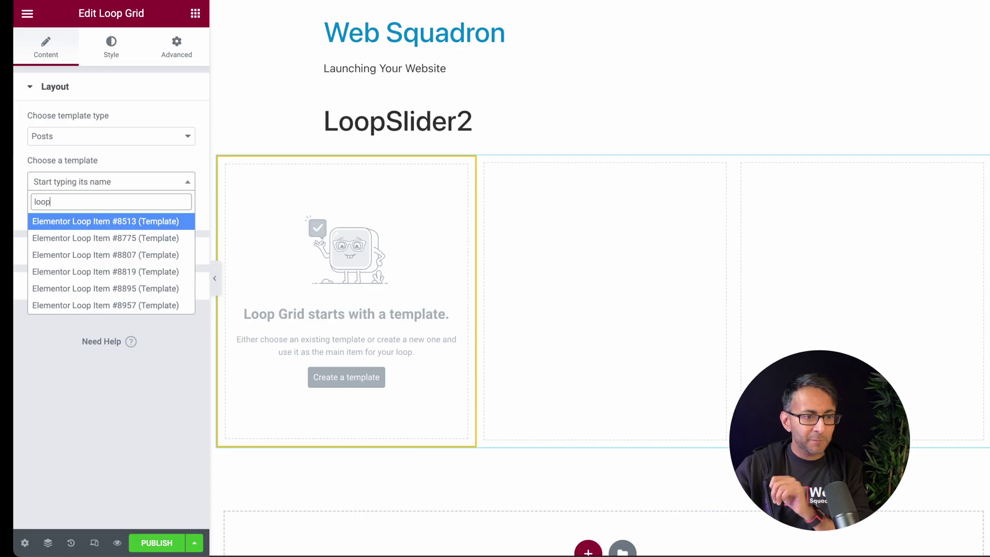
Step: Set LoopSlider2's Loop Grid template to Elementor Loop Item #8957 by searching 8957
{"action": "left_click", "coordinate": [132, 400]}
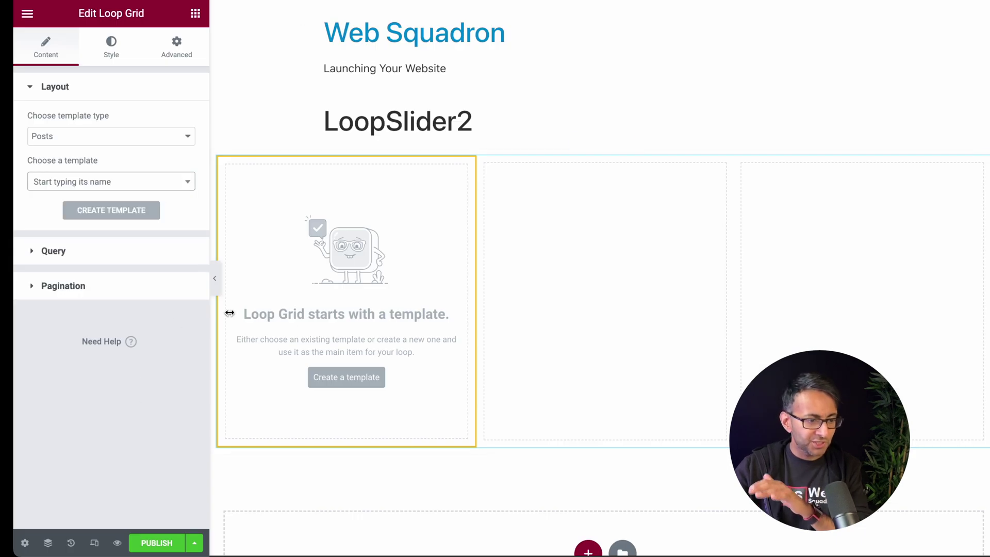
{"action": "left_click", "coordinate": [158, 182]}
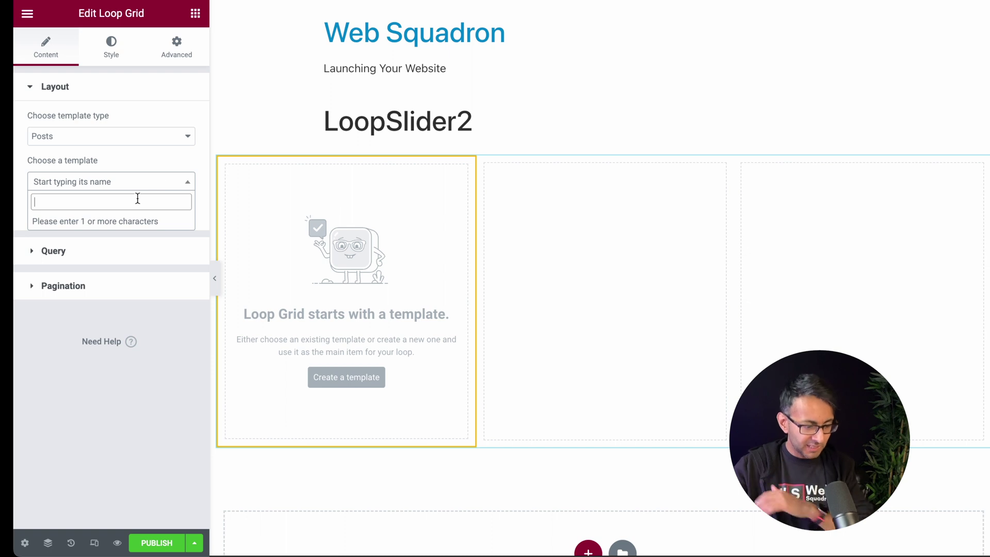
{"action": "type", "text": "loop"}
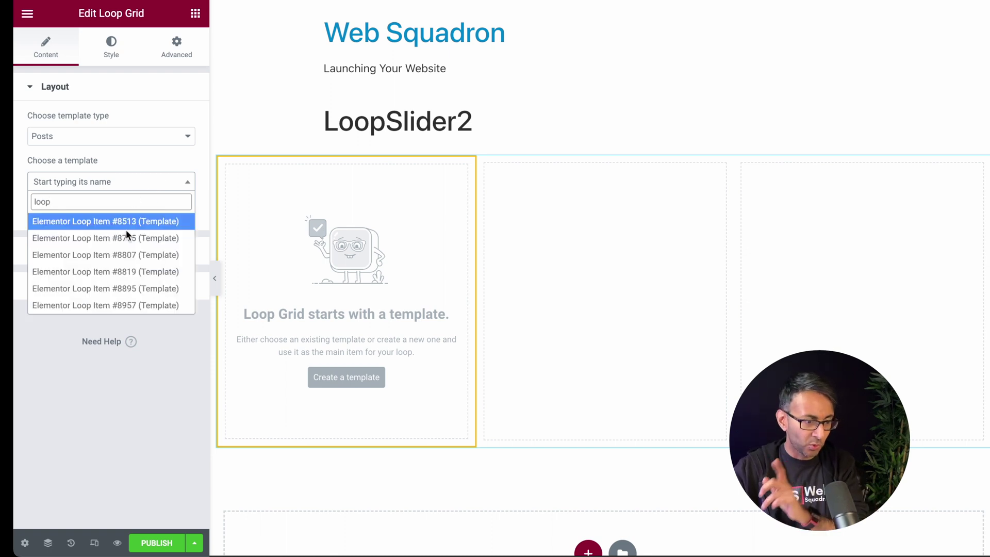
{"action": "key", "text": "BackSpace"}
{"action": "key", "text": "BackSpace"}
{"action": "key", "text": "BackSpace"}
{"action": "key", "text": "BackSpace"}
{"action": "type", "text": "8957"}
{"action": "left_click", "coordinate": [161, 221]}
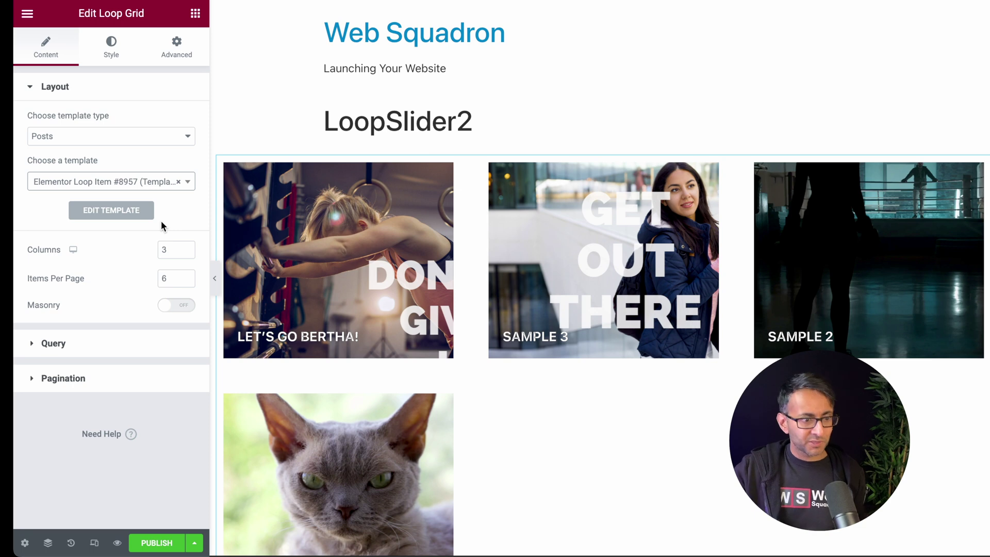
Step: Set the grid to 1 column and 1 item per page
{"action": "double_click", "coordinate": [165, 250]}
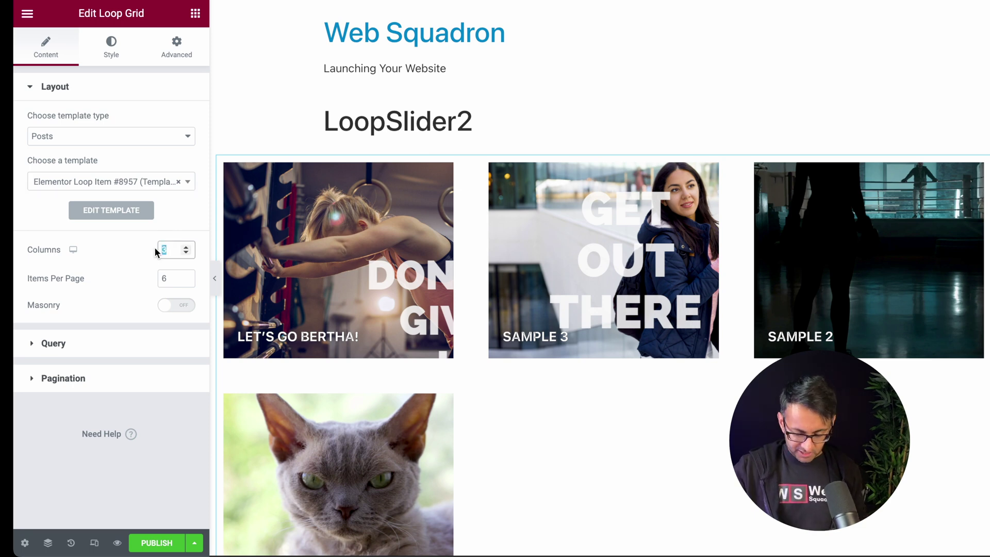
{"action": "type", "text": "1"}
{"action": "key", "text": "Tab"}
{"action": "type", "text": "1"}
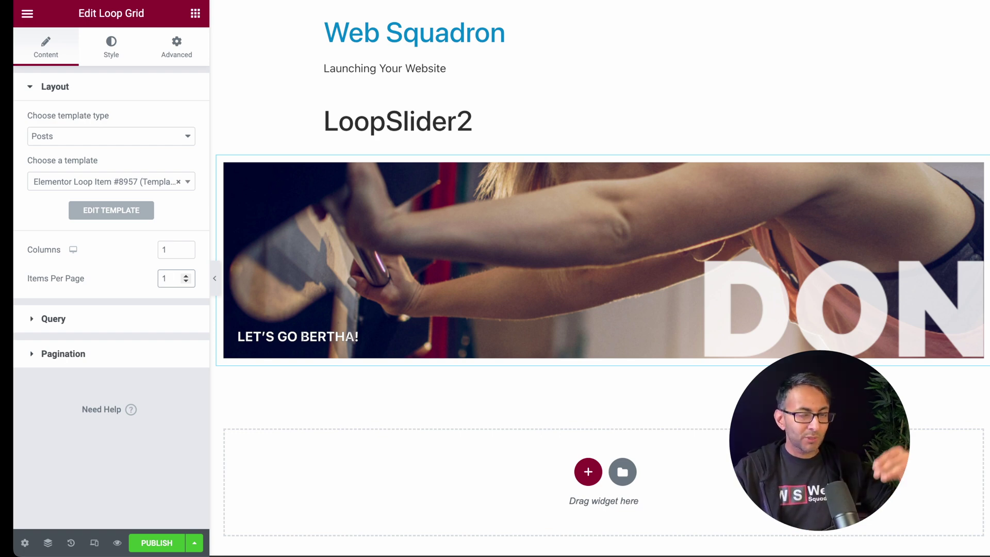
Step: Switch the query to Exclude with Offset 1 so SAMPLE 3 shows, then publish LoopSlider2
{"action": "left_click", "coordinate": [76, 320]}
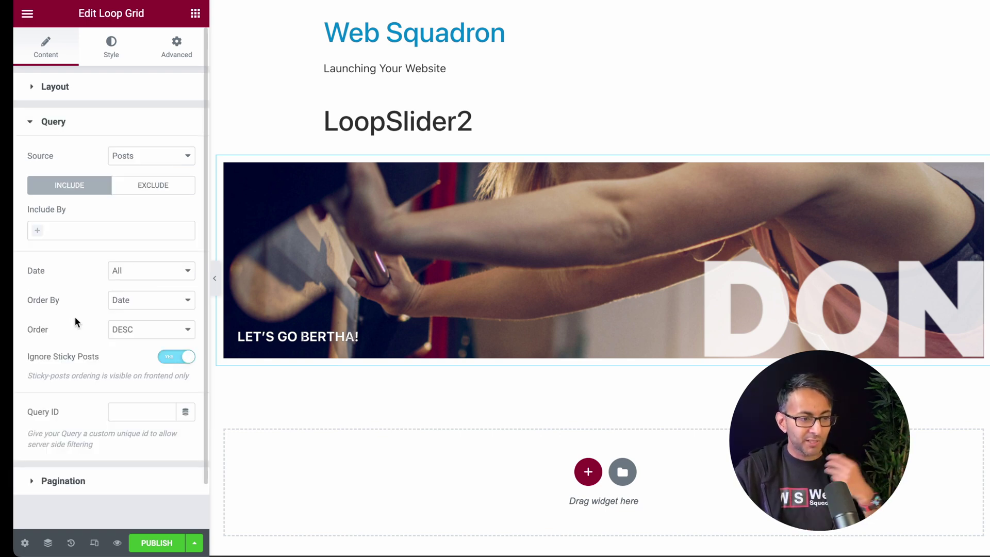
{"action": "left_click", "coordinate": [151, 192]}
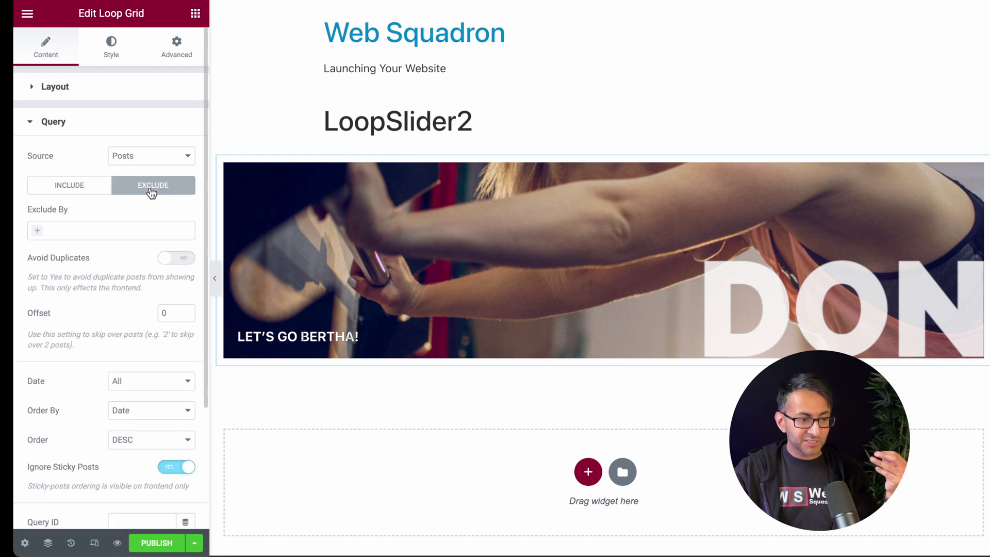
{"action": "left_click", "coordinate": [54, 188]}
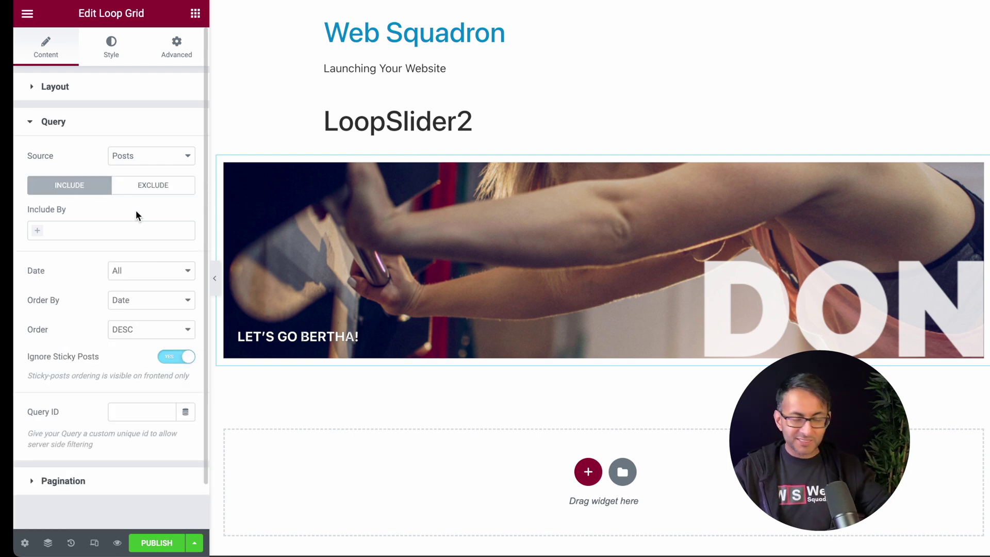
{"action": "left_click", "coordinate": [151, 192]}
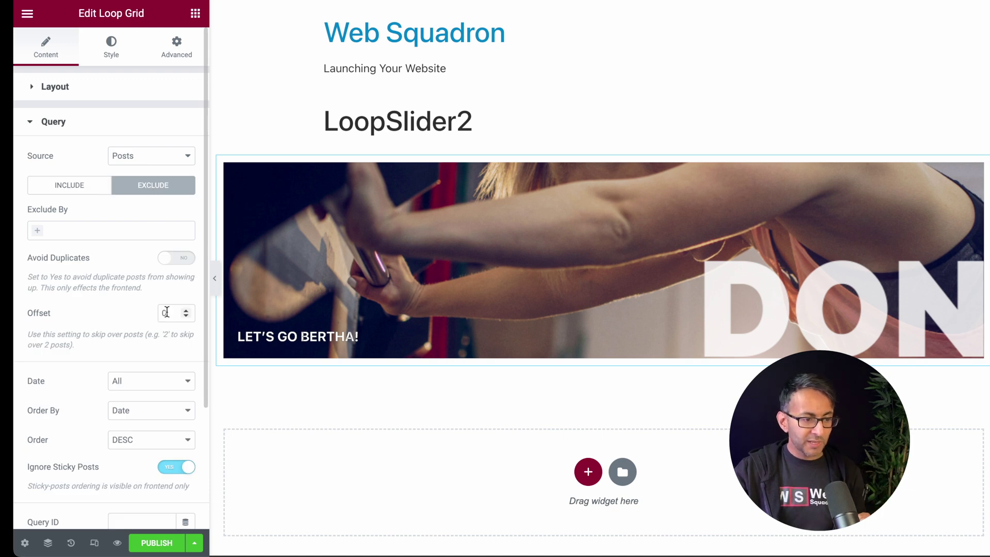
{"action": "double_click", "coordinate": [163, 310]}
{"action": "type", "text": "1"}
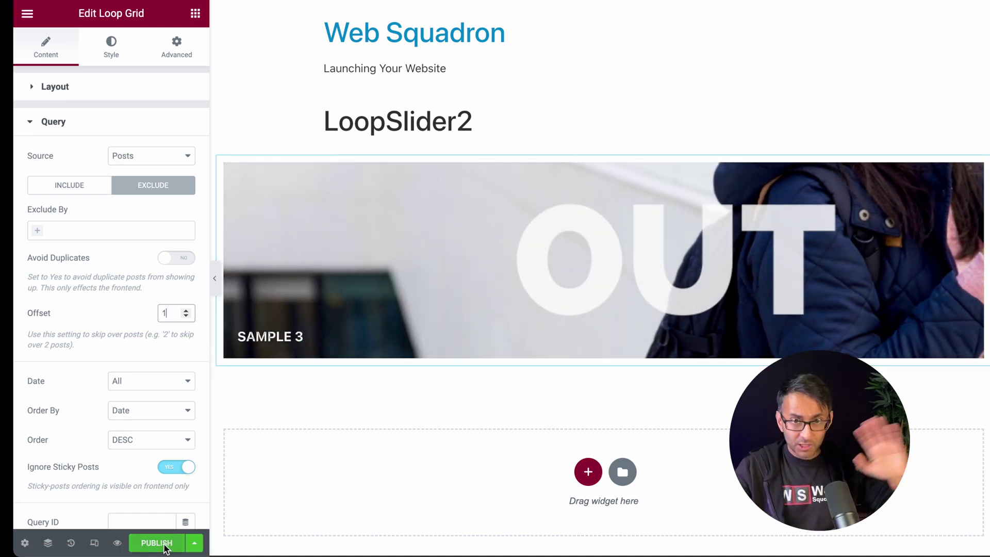
{"action": "left_click", "coordinate": [160, 546]}
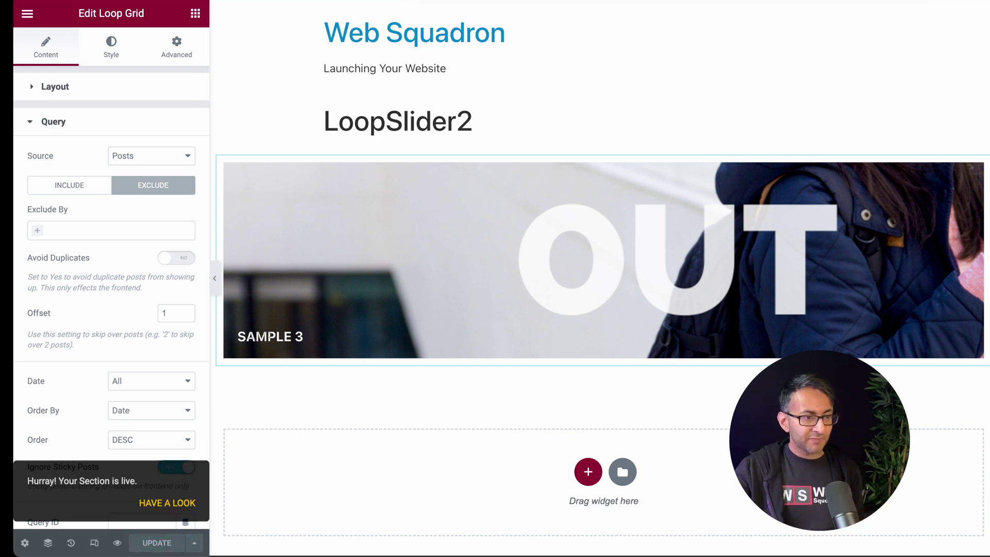
{"action": "key", "text": "ctrl+Tab"}
Step: Reload the My Templates list to confirm LoopSlider2 is Published
{"action": "key", "text": "super+l"}
{"action": "key", "text": "Return"}
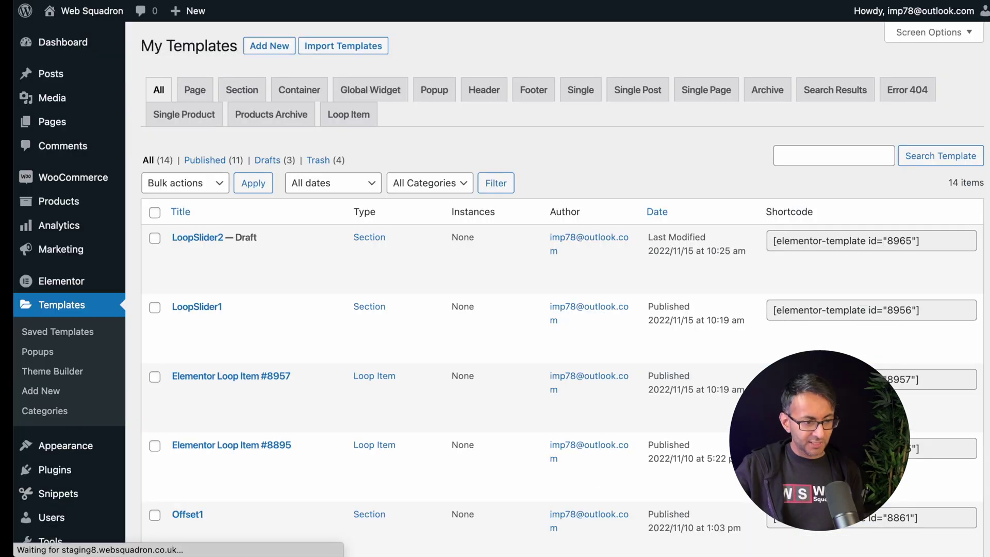
{"action": "mouse_move", "coordinate": [229, 326]}
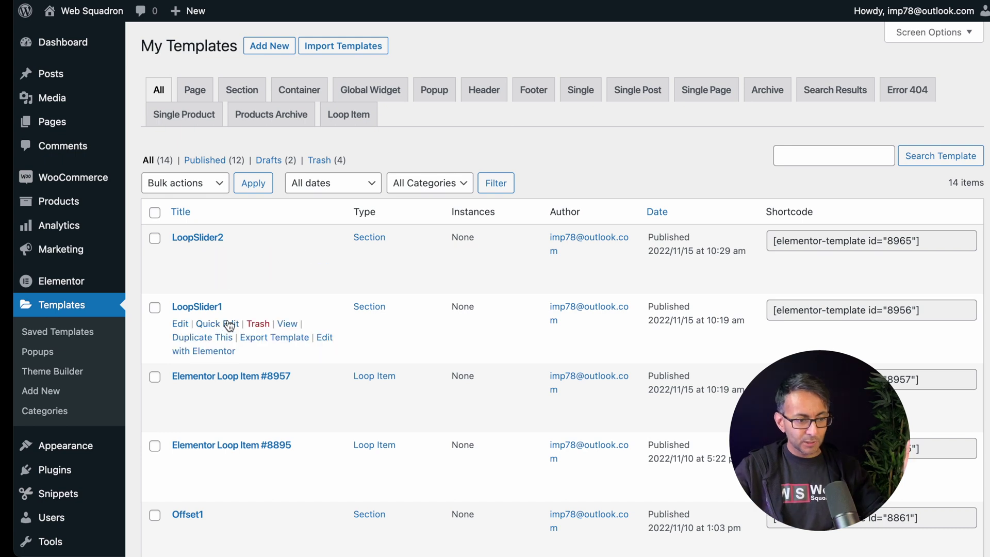
{"action": "mouse_move", "coordinate": [228, 258]}
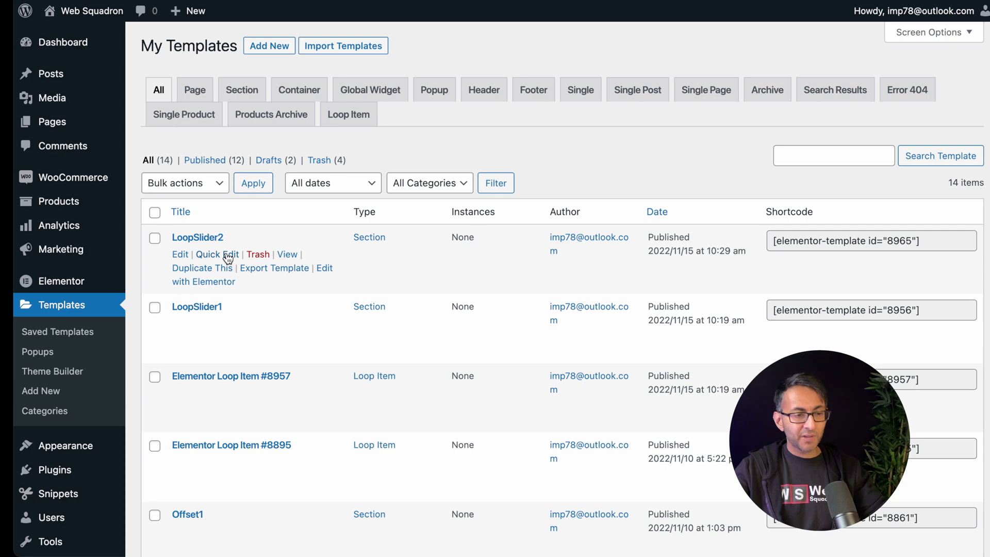
{"action": "left_click", "coordinate": [276, 45]}
Step: Create the LoopSlider3 Section template and place a Loop Grid on its canvas
{"action": "left_click", "coordinate": [580, 278]}
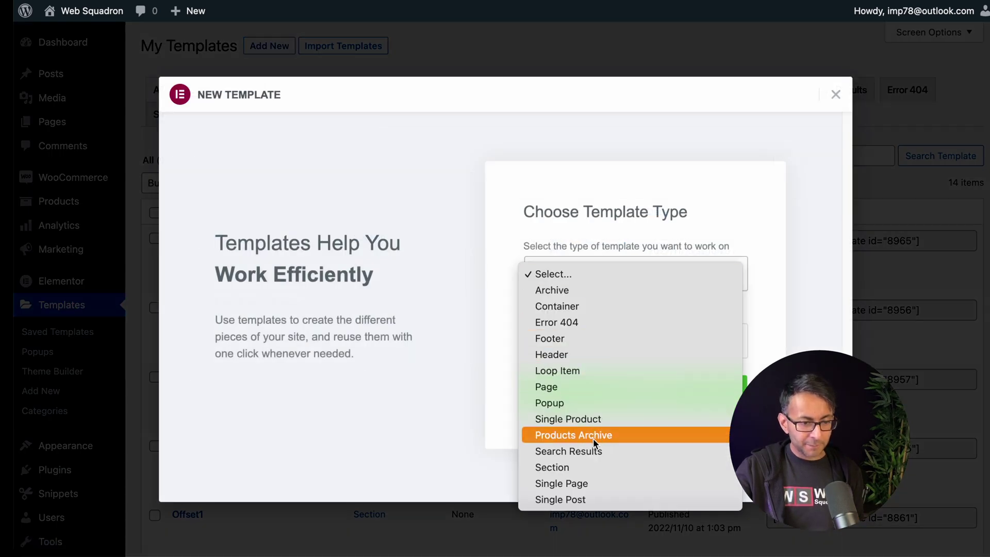
{"action": "left_click", "coordinate": [590, 463]}
{"action": "left_click", "coordinate": [573, 331]}
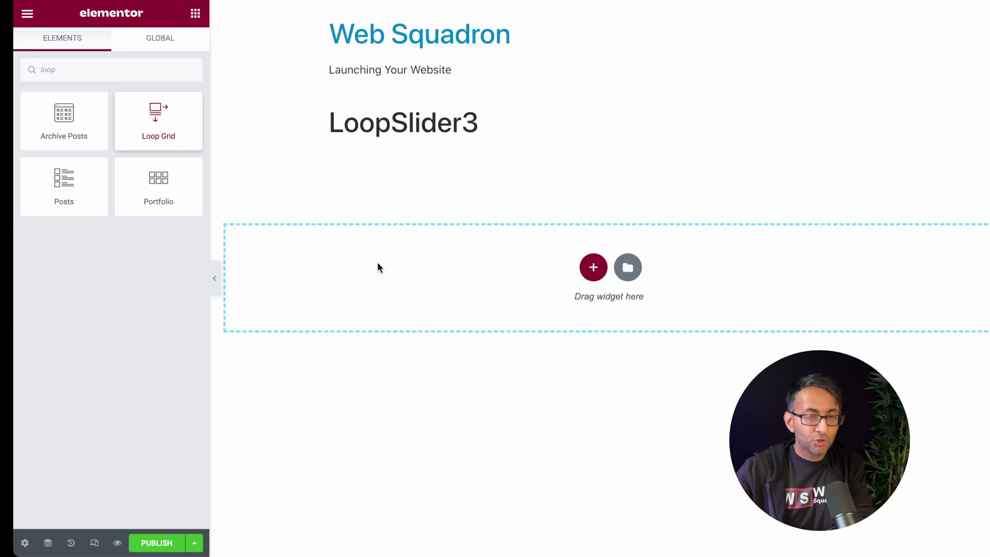
{"action": "left_click_drag", "start_coordinate": [378, 267], "coordinate": [380, 267]}
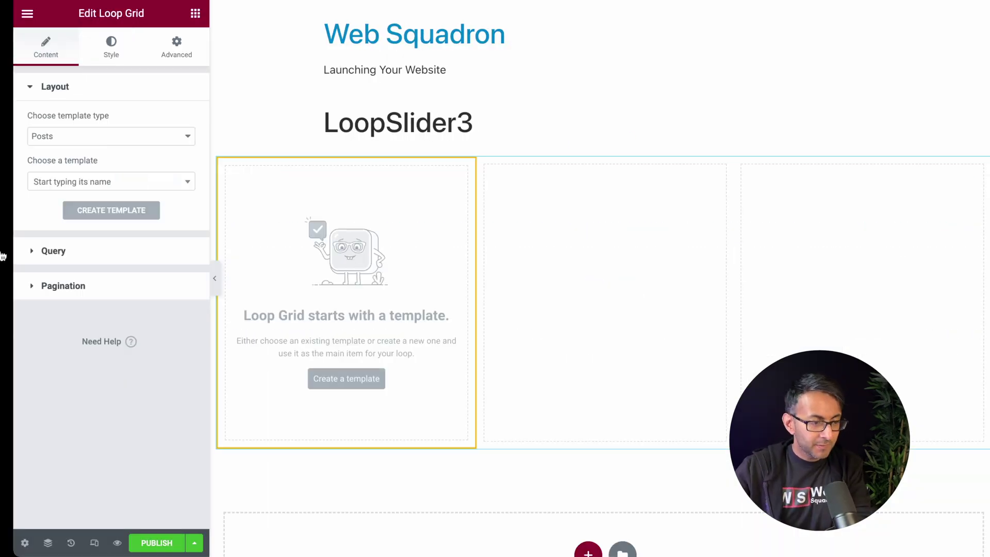
Step: Use Loop Item #8957 for the grid with 1 column and 1 item per page
{"action": "left_click", "coordinate": [124, 183]}
{"action": "type", "text": "8957"}
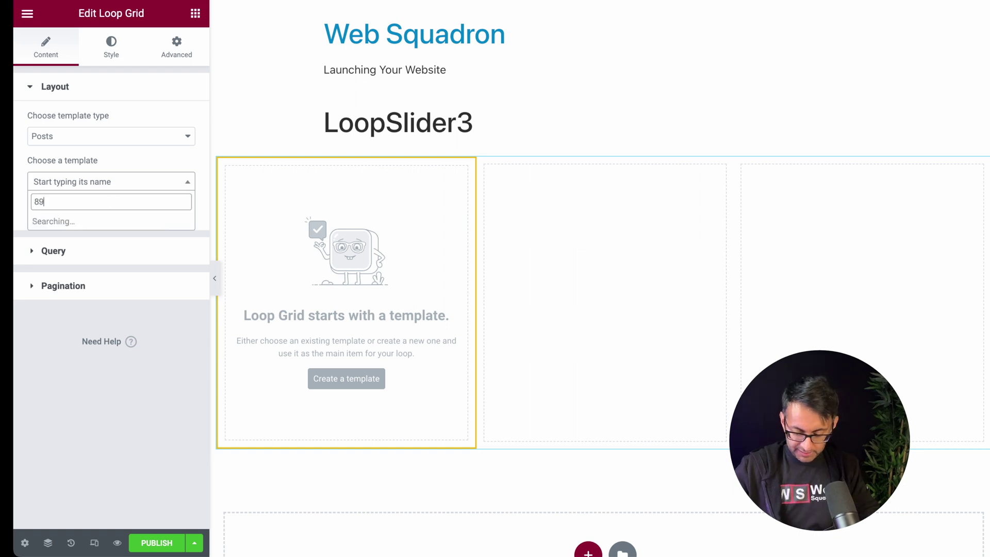
{"action": "left_click", "coordinate": [95, 221]}
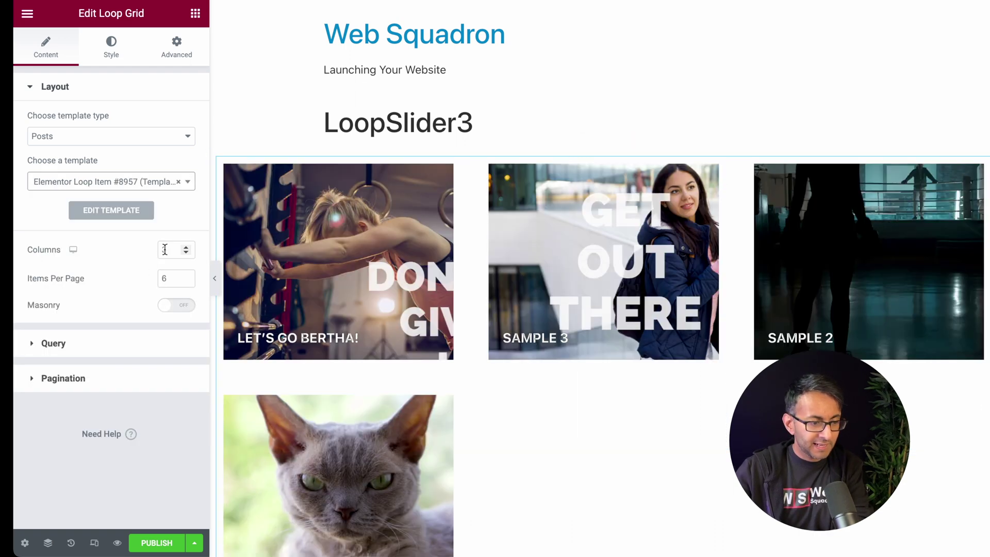
{"action": "double_click", "coordinate": [165, 249]}
{"action": "type", "text": "1"}
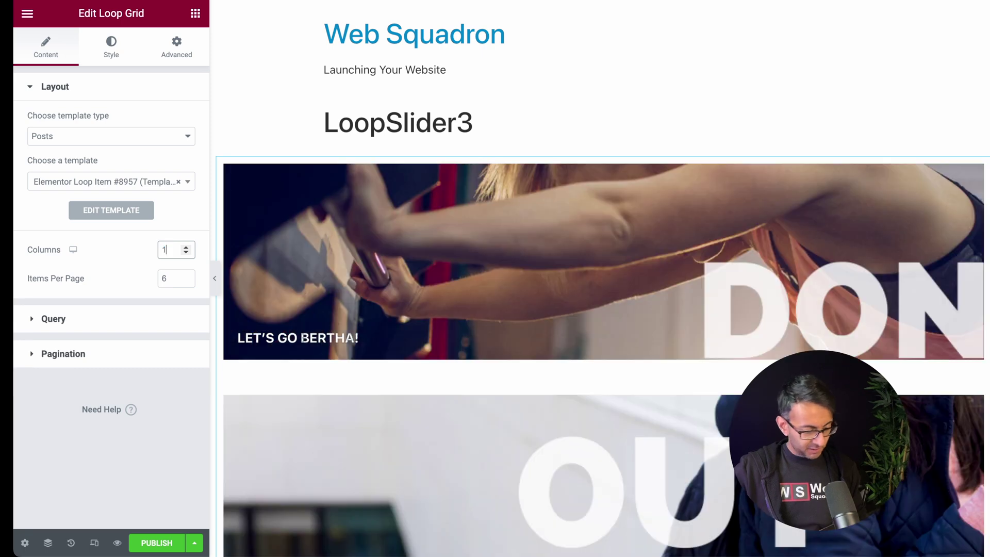
{"action": "key", "text": "Tab"}
{"action": "type", "text": "1"}
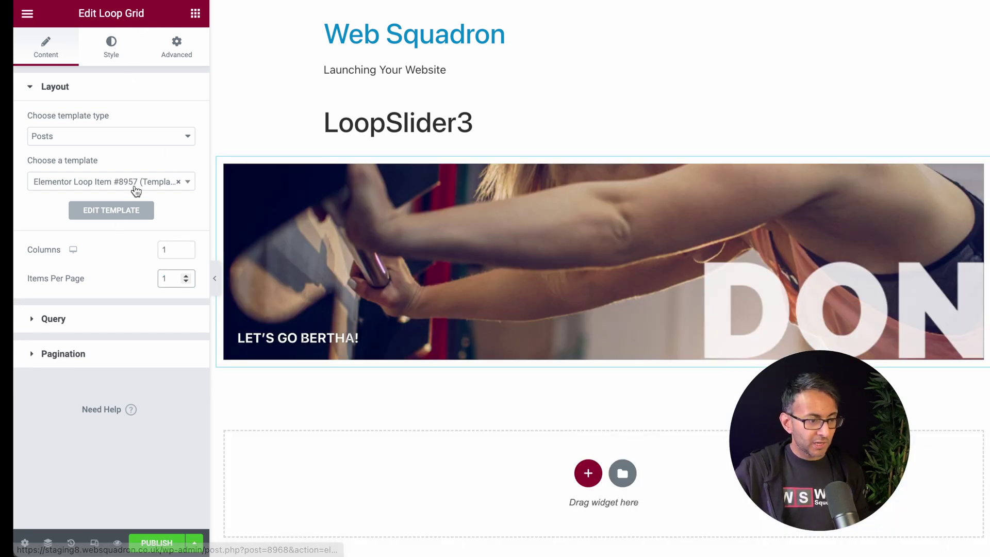
Step: Exclude posts with Offset 2 so SAMPLE 2 shows, then publish LoopSlider3
{"action": "left_click", "coordinate": [104, 318]}
{"action": "left_click", "coordinate": [153, 187]}
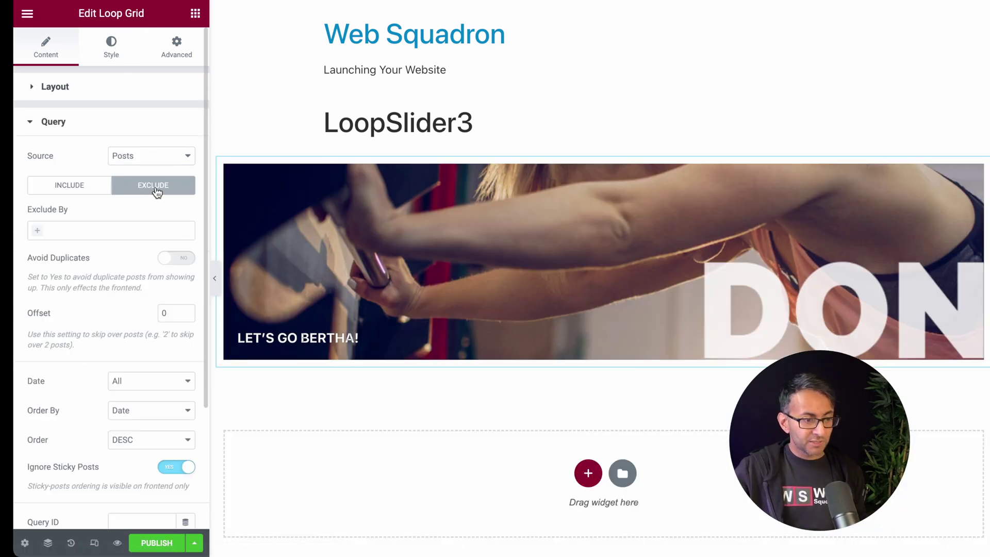
{"action": "double_click", "coordinate": [157, 312]}
{"action": "type", "text": "2"}
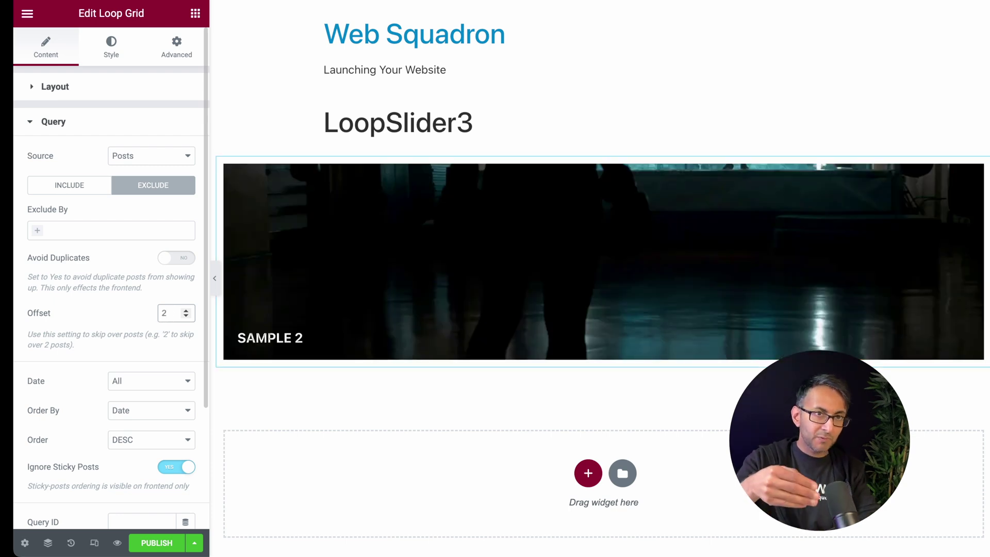
{"action": "left_click", "coordinate": [158, 546]}
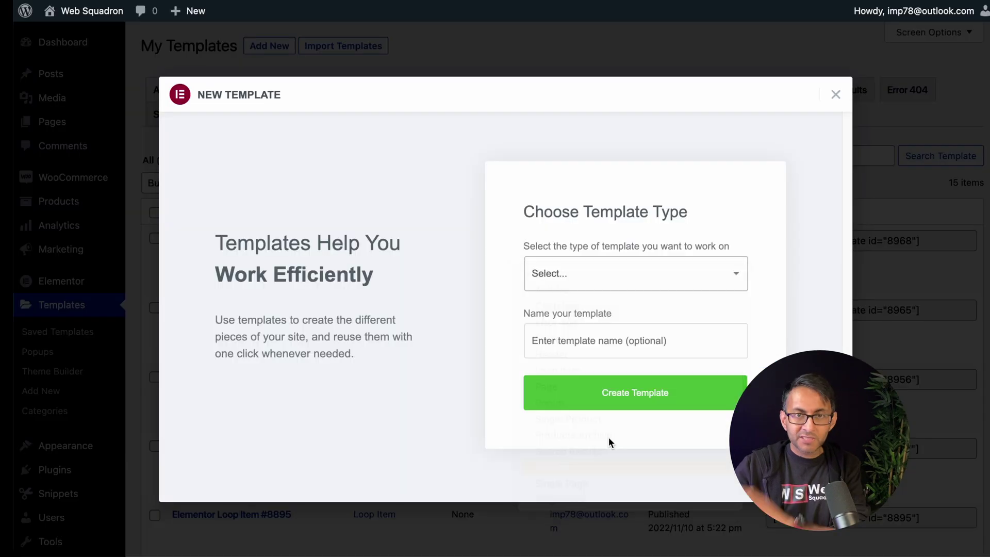
Step: Create a Section template named LoopSlider4
{"action": "left_click", "coordinate": [586, 338]}
{"action": "left_click", "coordinate": [608, 448]}
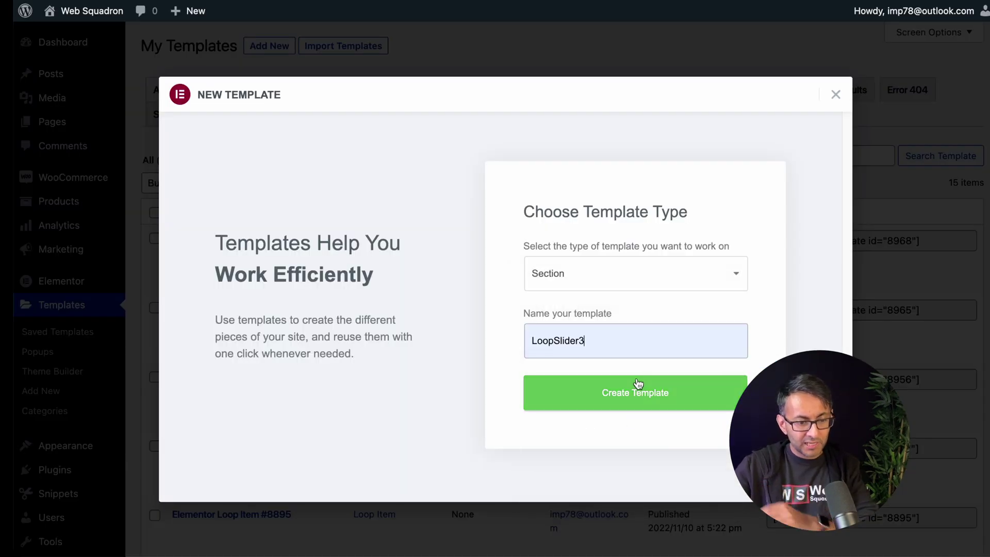
{"action": "key", "text": "BackSpace"}
{"action": "type", "text": "4"}
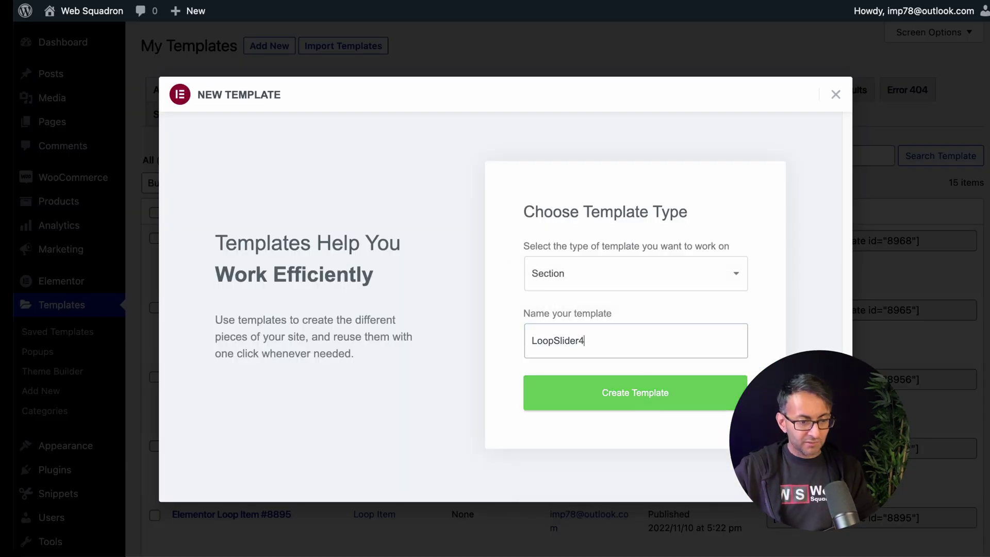
{"action": "left_click", "coordinate": [676, 399]}
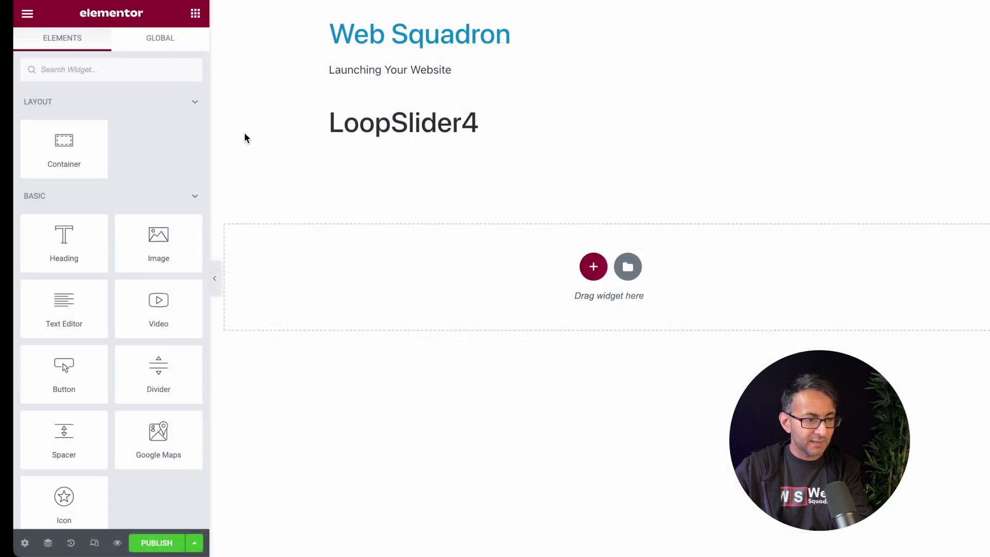
Step: Add a Loop Grid using Loop Item #8957 with 1 column
{"action": "type", "text": "loop"}
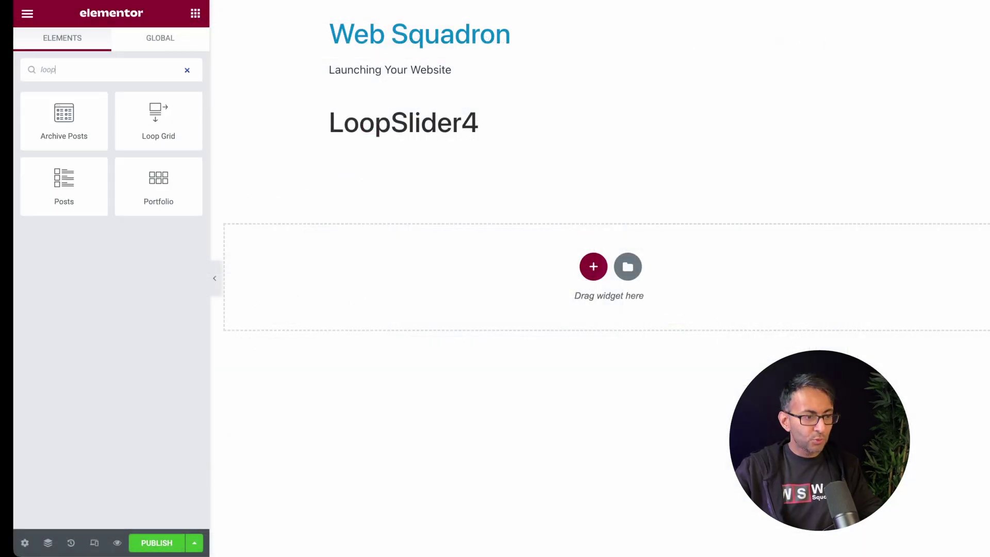
{"action": "left_click_drag", "start_coordinate": [161, 128], "coordinate": [492, 295]}
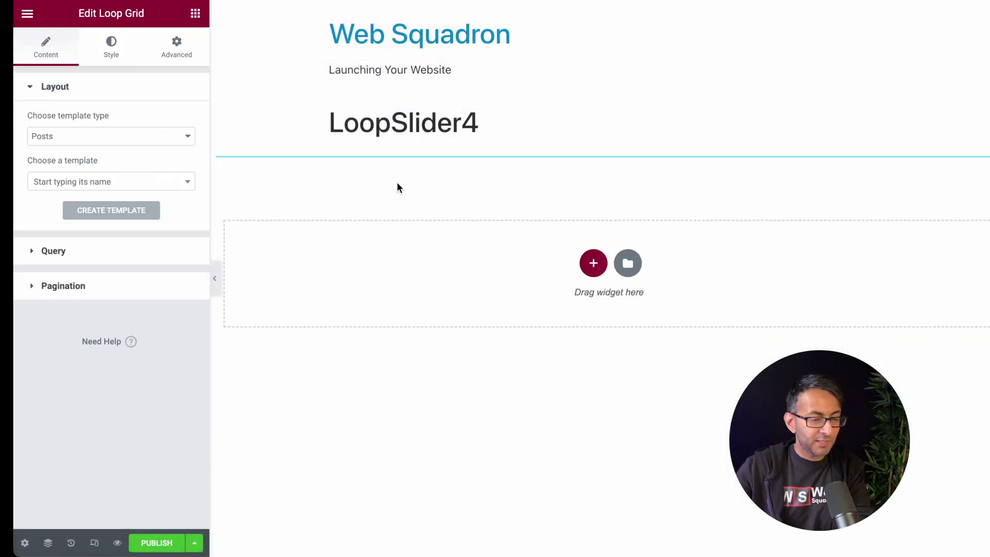
{"action": "left_click", "coordinate": [140, 187]}
{"action": "type", "text": "8957"}
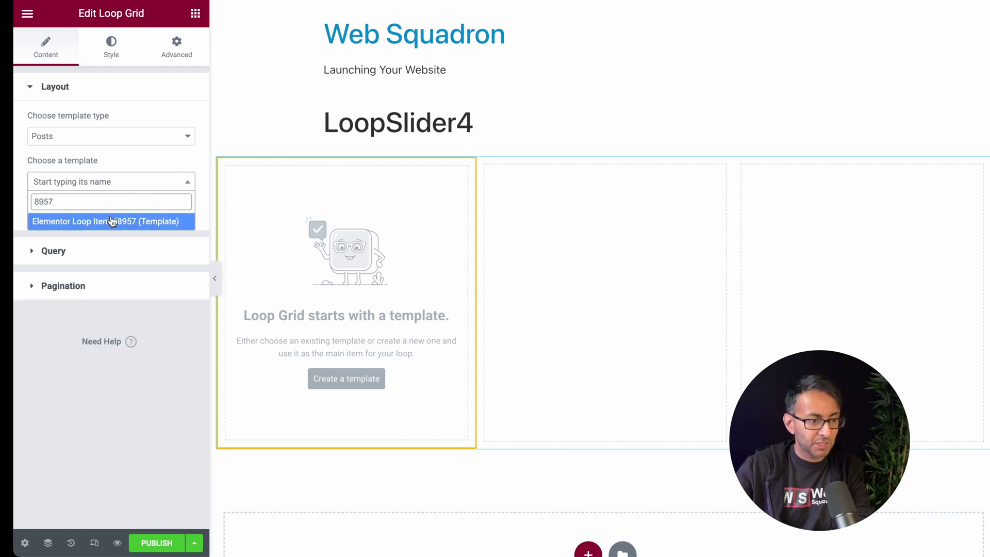
{"action": "left_click", "coordinate": [112, 221]}
{"action": "double_click", "coordinate": [178, 250]}
{"action": "type", "text": "1"}
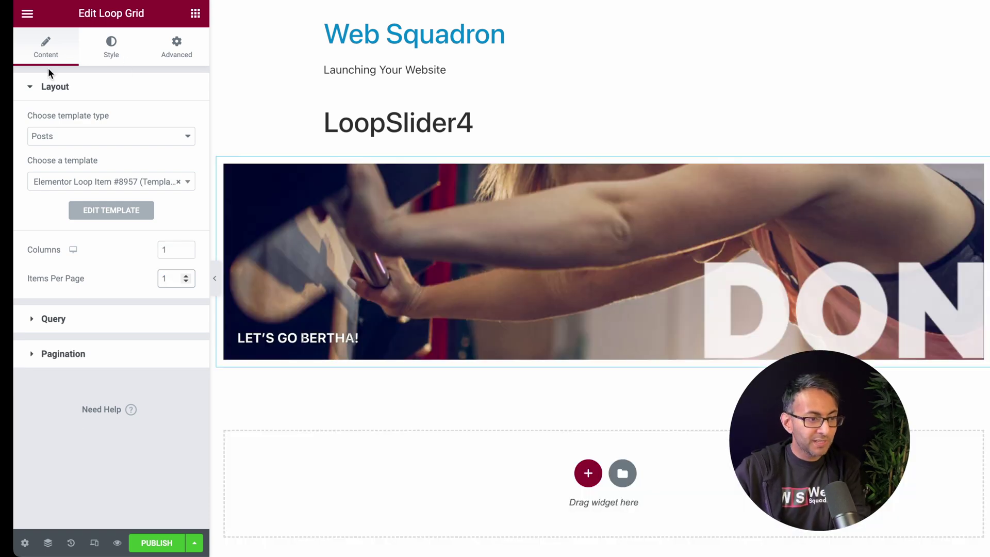
Step: Exclude posts with Offset 3 so SAMPLE 1 shows, then publish LoopSlider4
{"action": "left_click", "coordinate": [80, 315]}
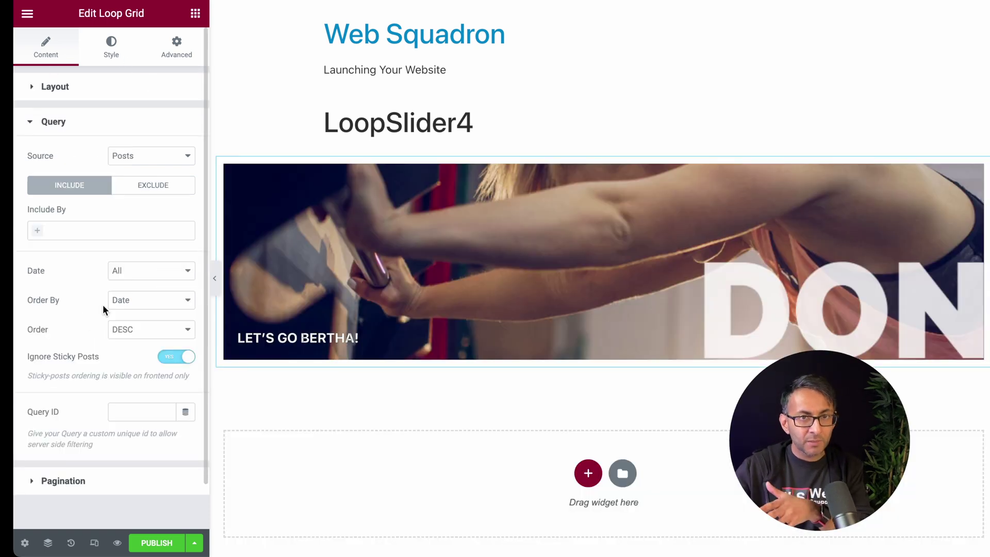
{"action": "left_click", "coordinate": [165, 191]}
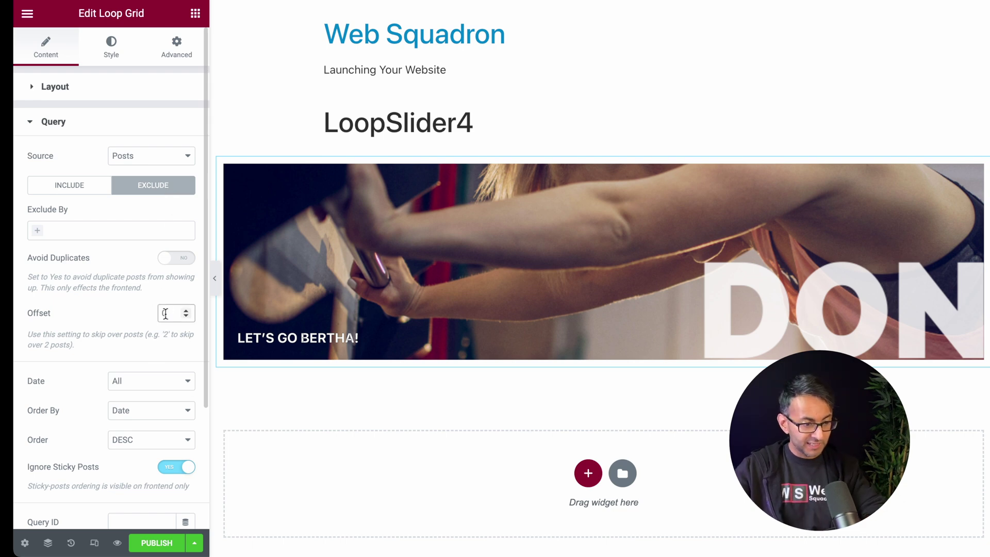
{"action": "type", "text": "3"}
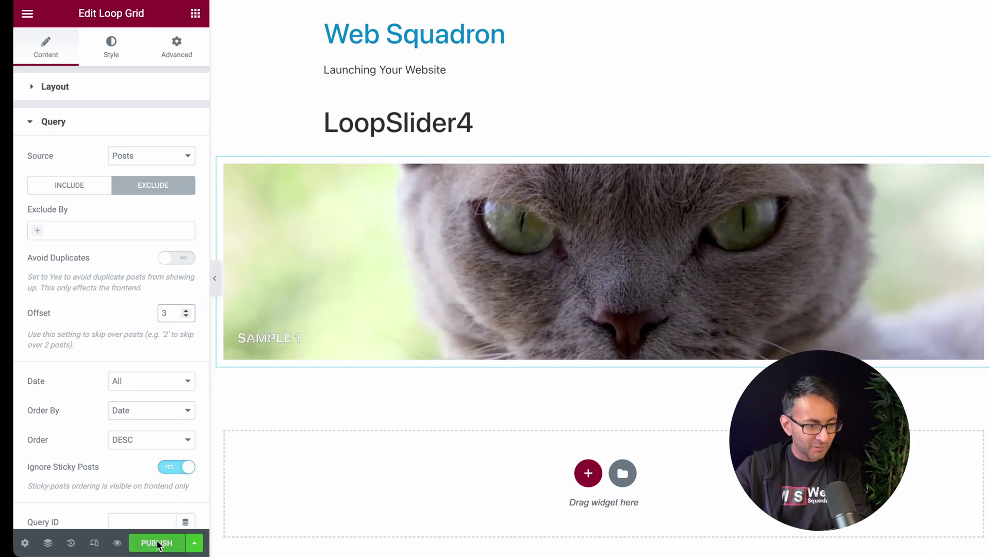
{"action": "left_click", "coordinate": [157, 543]}
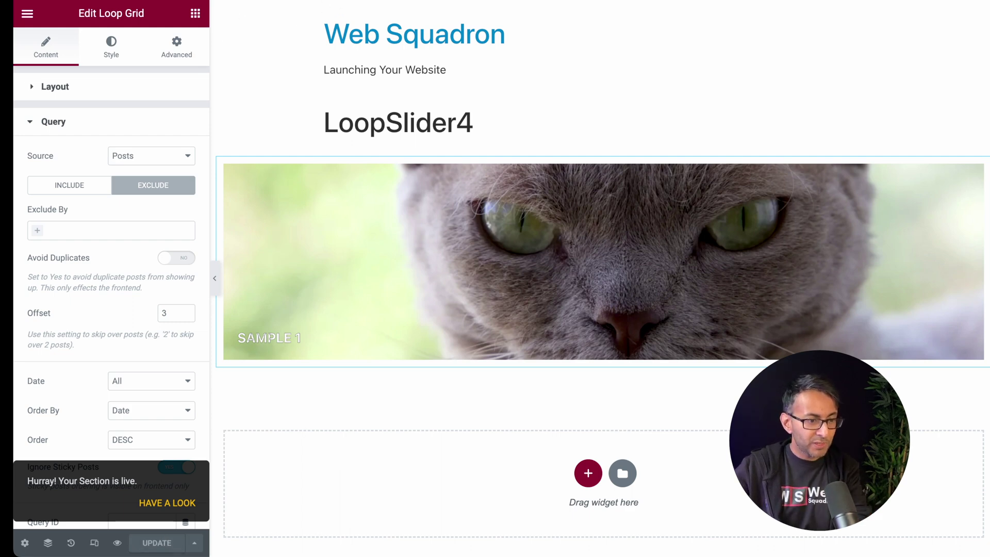
{"action": "key", "text": "super+l"}
Step: Open the WordPress dashboard's Saved Templates and select LoopSlider1's shortcode for copying
{"action": "type", "text": "staging8.websquadron.co.uk/wp-admin/"}
{"action": "key", "text": "Return"}
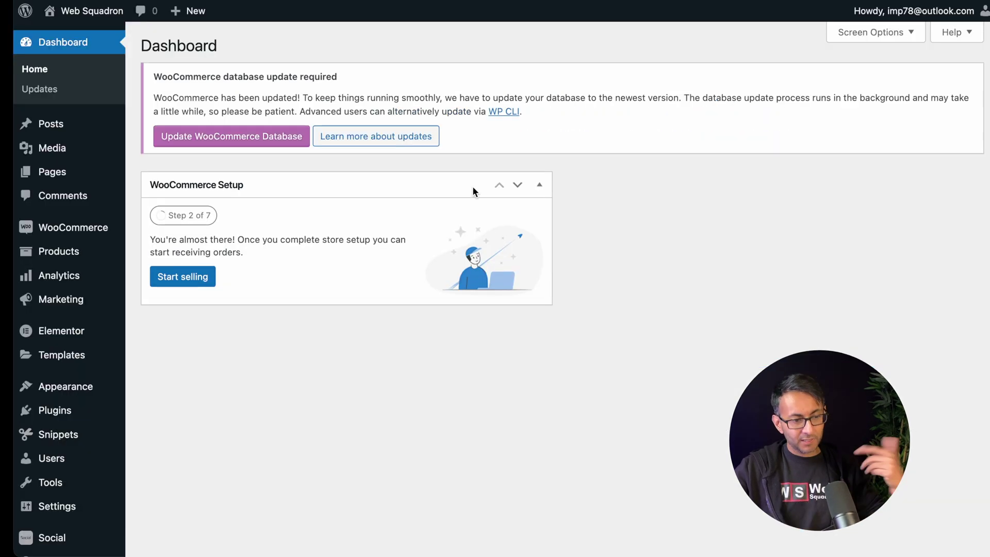
{"action": "mouse_move", "coordinate": [60, 361]}
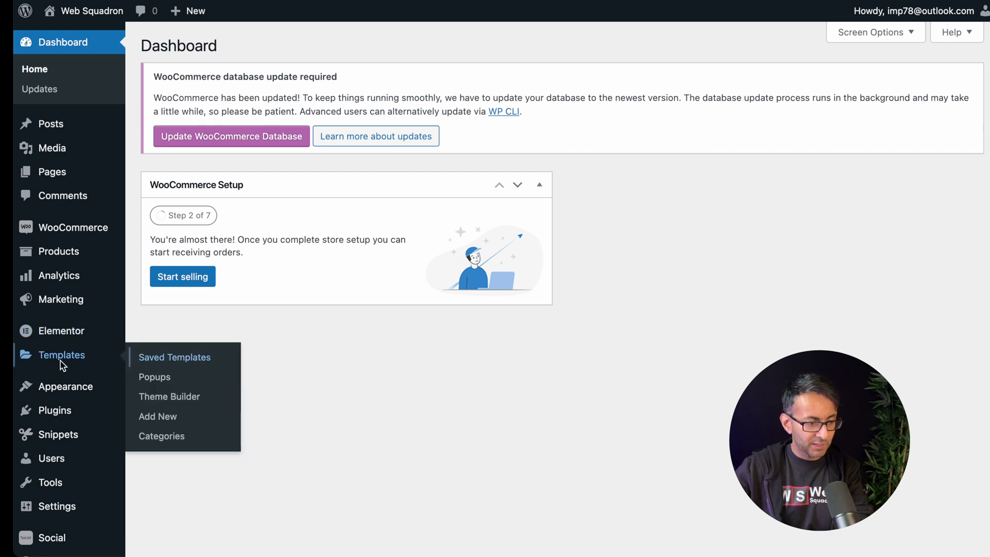
{"action": "left_click", "coordinate": [158, 361]}
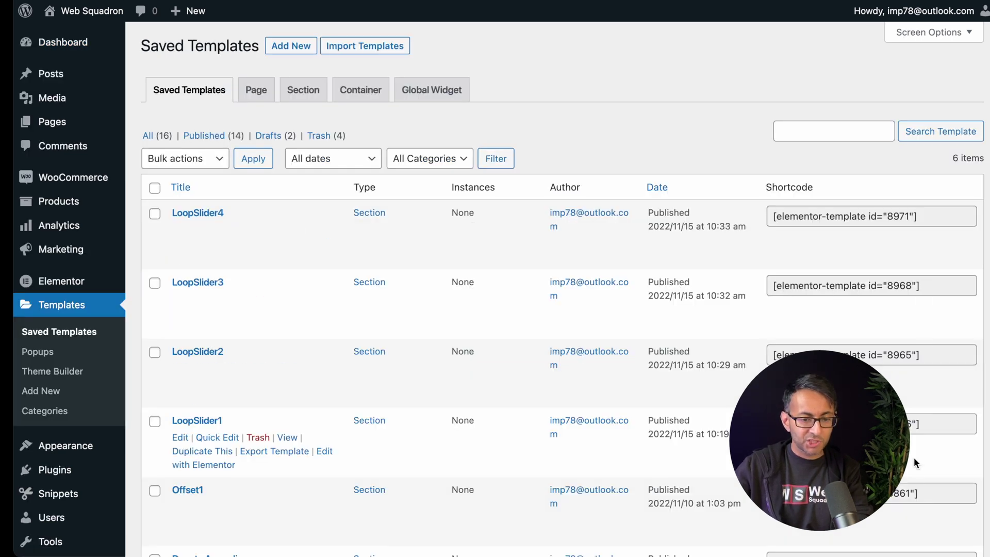
{"action": "left_click", "coordinate": [933, 428]}
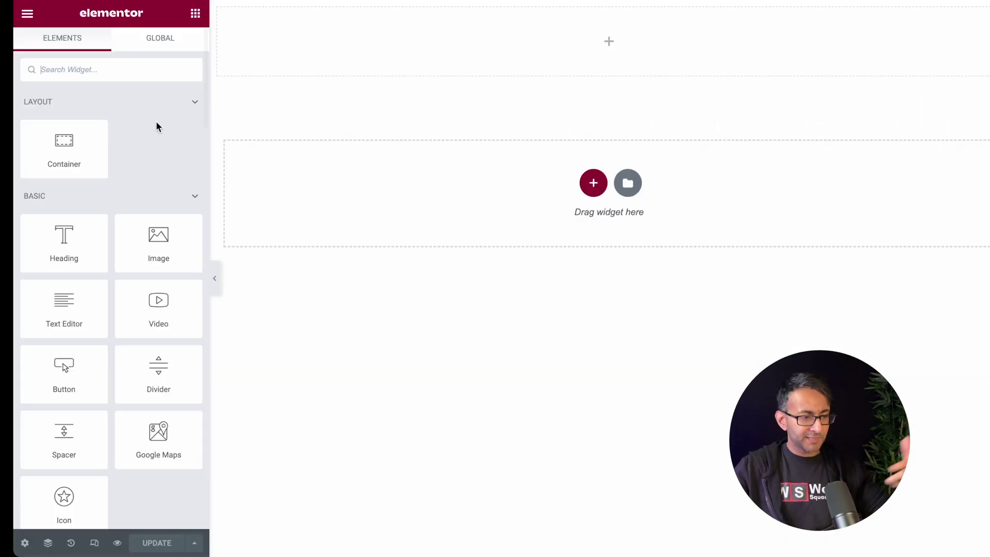
Step: Add a Testimonial Carousel to the top section and delete its second and third slides
{"action": "type", "text": "test"}
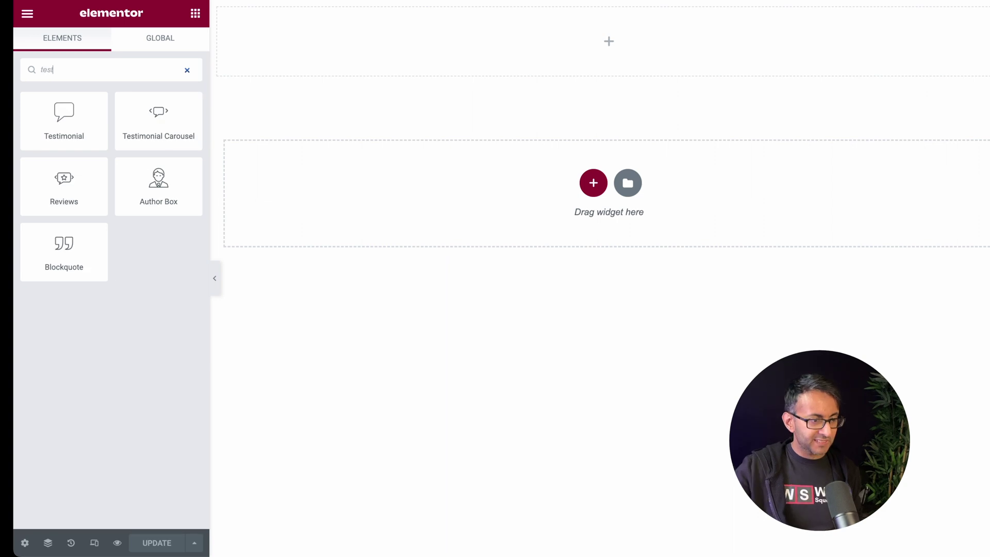
{"action": "left_click_drag", "start_coordinate": [170, 129], "coordinate": [446, 66]}
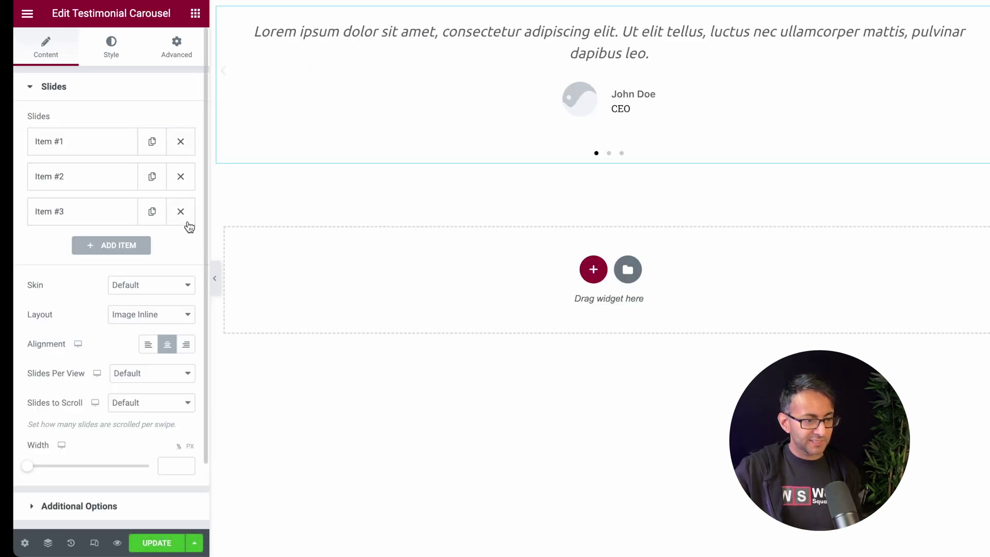
{"action": "left_click", "coordinate": [180, 210]}
{"action": "left_click", "coordinate": [180, 176]}
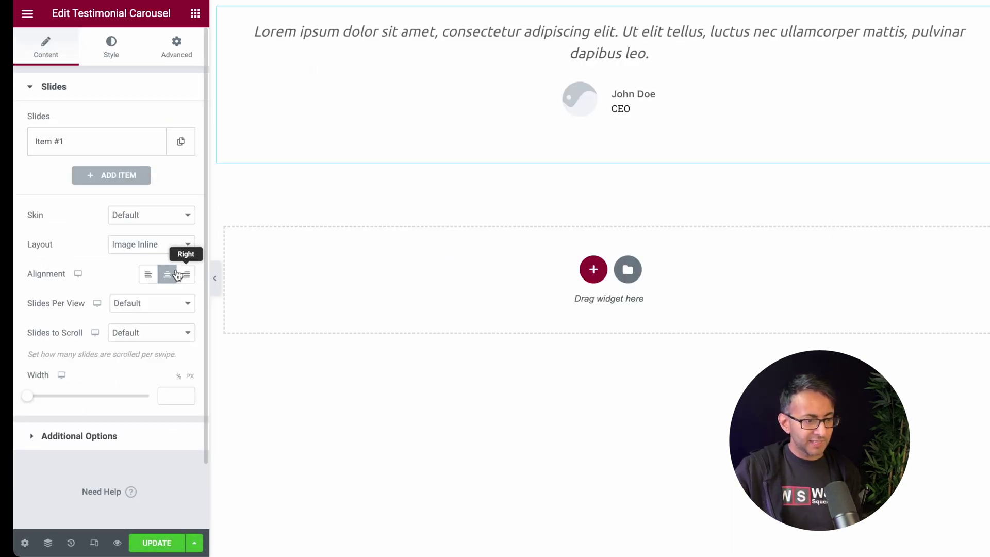
Step: Clear slide 1's placeholder title, name, testimonial text and image
{"action": "left_click", "coordinate": [94, 143]}
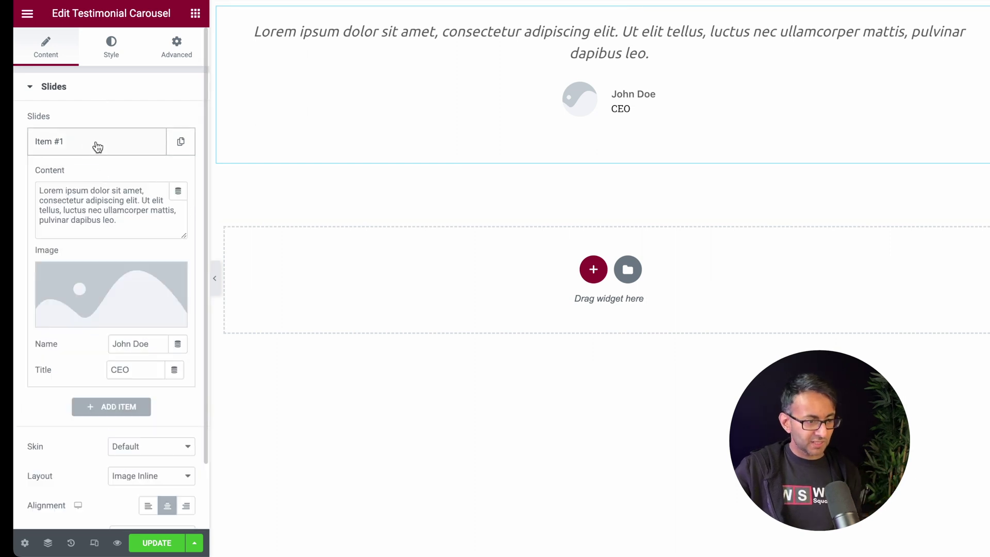
{"action": "left_click_drag", "start_coordinate": [145, 363], "coordinate": [41, 354]}
{"action": "key", "text": "BackSpace"}
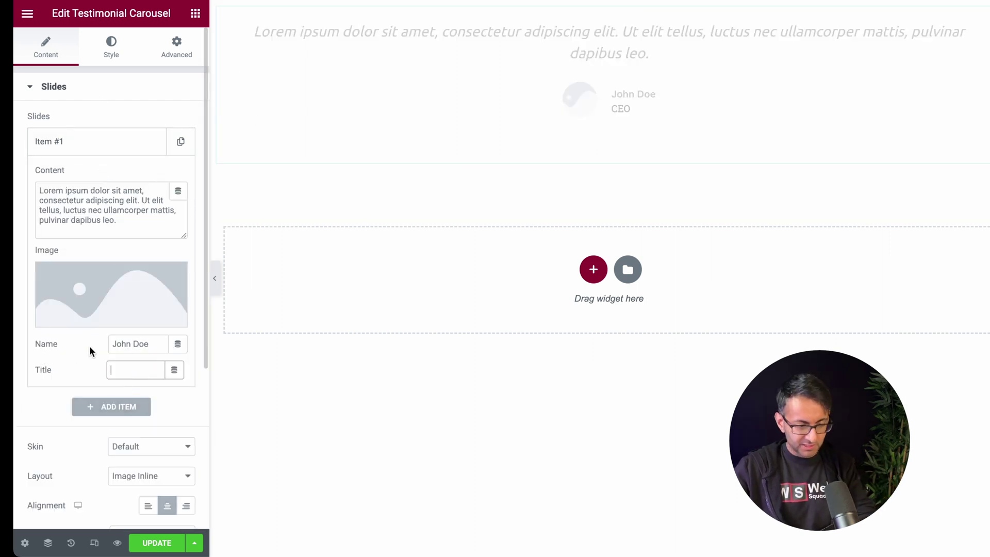
{"action": "left_click_drag", "start_coordinate": [145, 344], "coordinate": [86, 349]}
{"action": "key", "text": "BackSpace"}
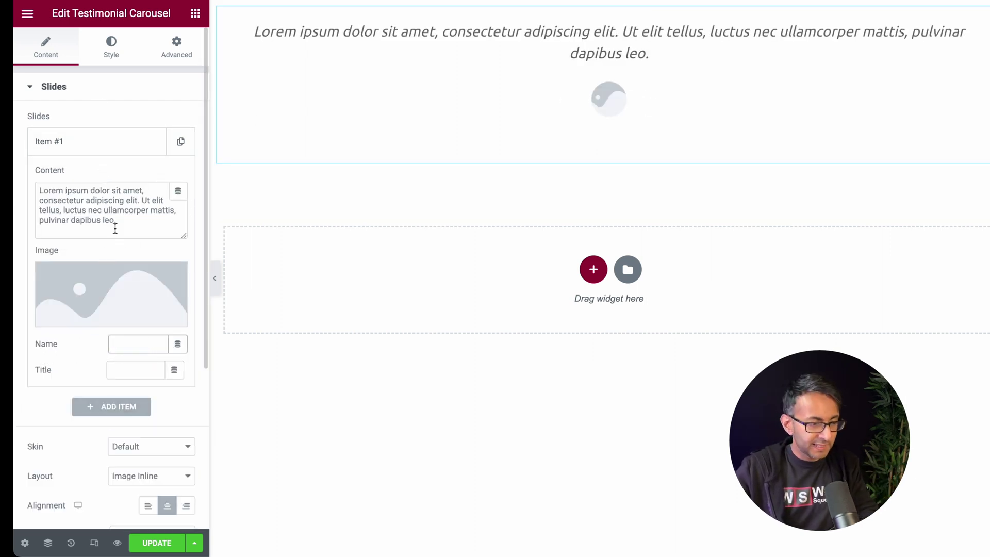
{"action": "left_click_drag", "start_coordinate": [128, 223], "coordinate": [5, 177]}
{"action": "key", "text": "BackSpace"}
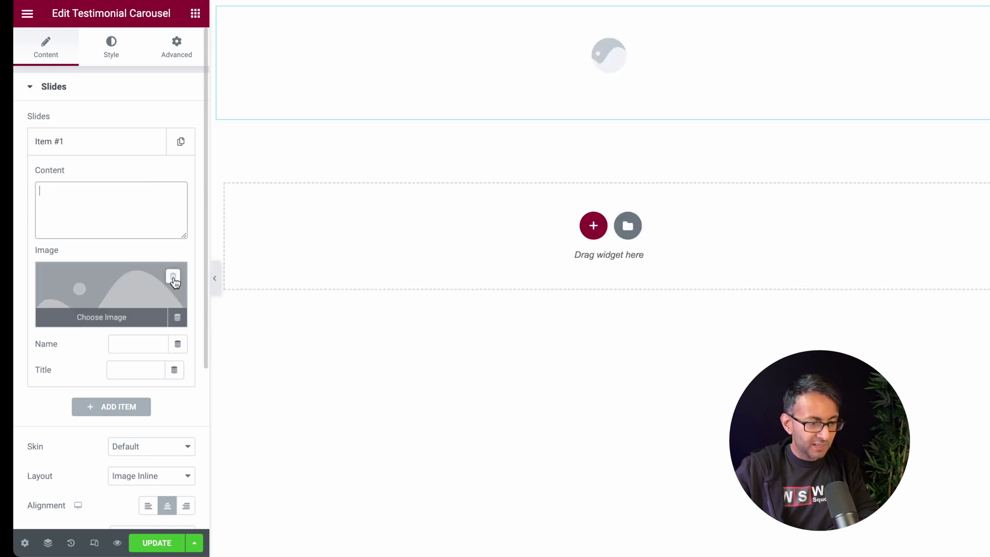
{"action": "left_click", "coordinate": [173, 279]}
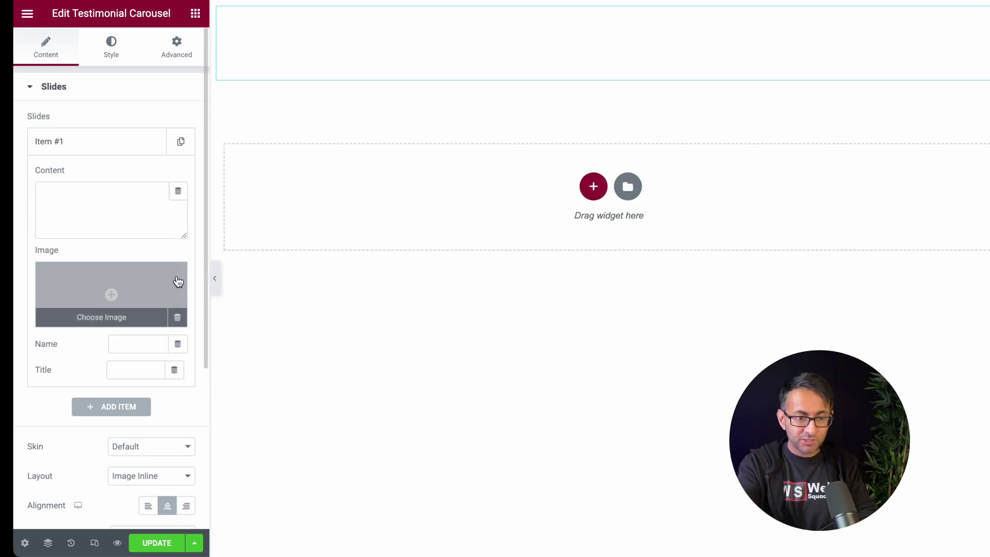
Step: Paste the [elementor-template id="8956"] shortcode into slide 1's Content
{"action": "left_click", "coordinate": [57, 195]}
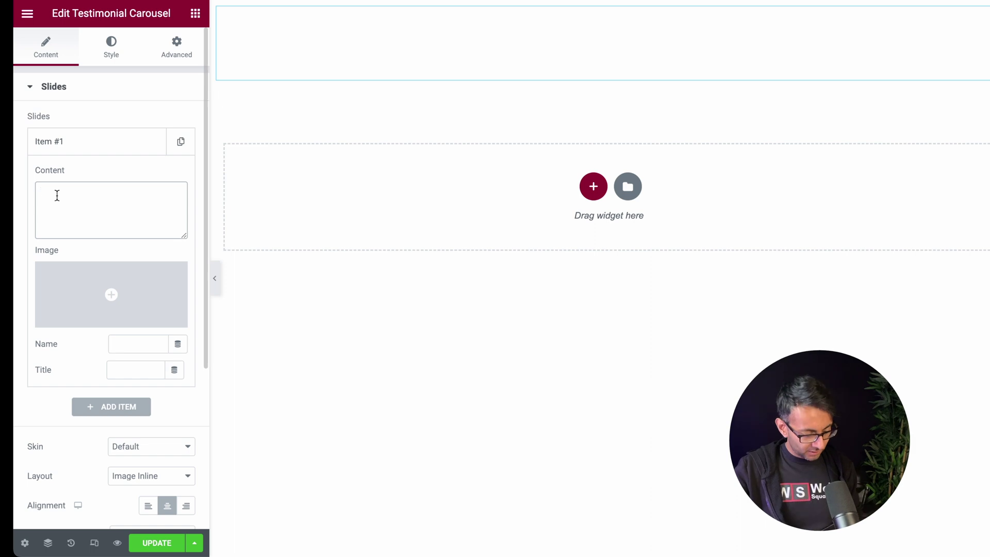
{"action": "type", "text": "[elementor-template id=\"8956\"]"}
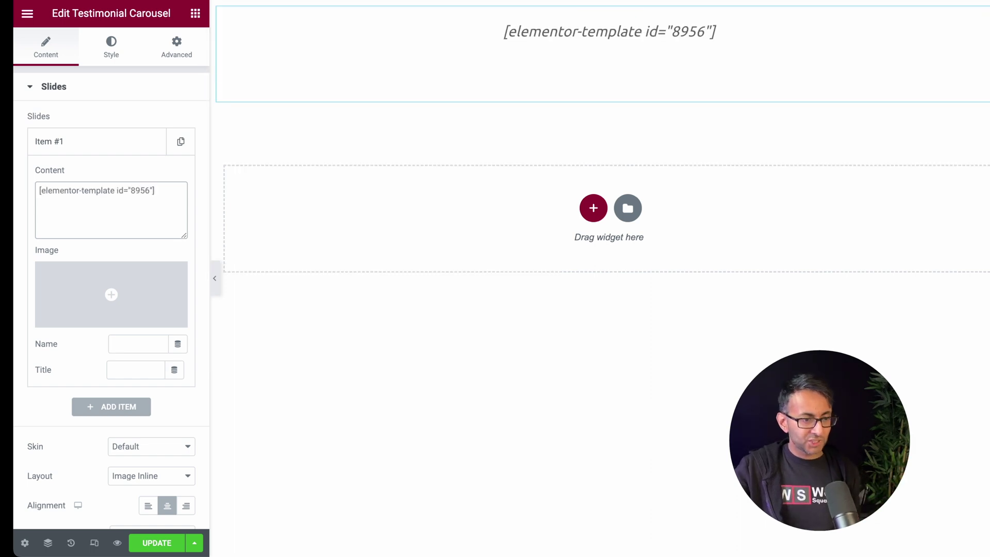
{"action": "key", "text": "ctrl+Tab"}
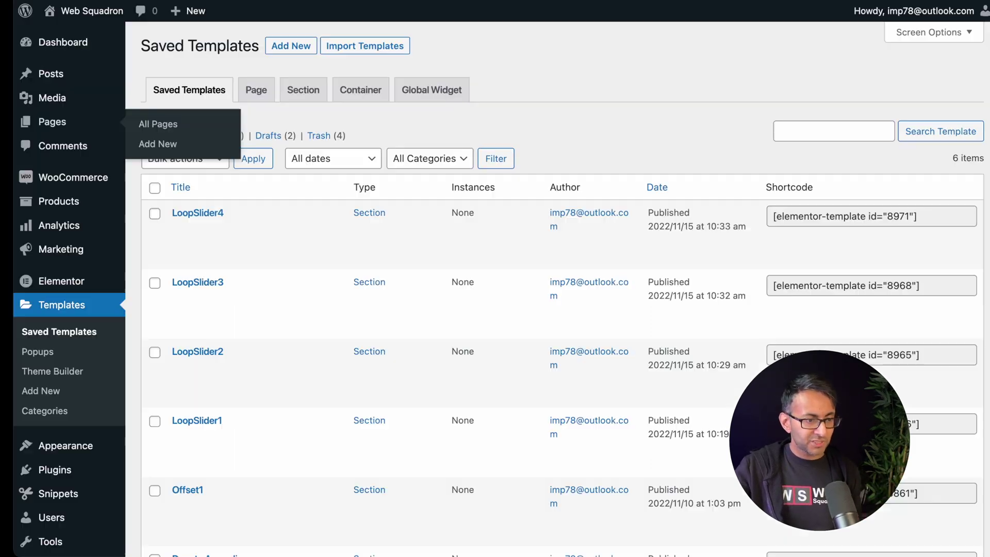
Step: Select LoopSlider2's full shortcode in the Saved Templates list for copying
{"action": "left_click", "coordinate": [944, 356]}
{"action": "left_click_drag", "start_coordinate": [860, 361], "coordinate": [931, 363]}
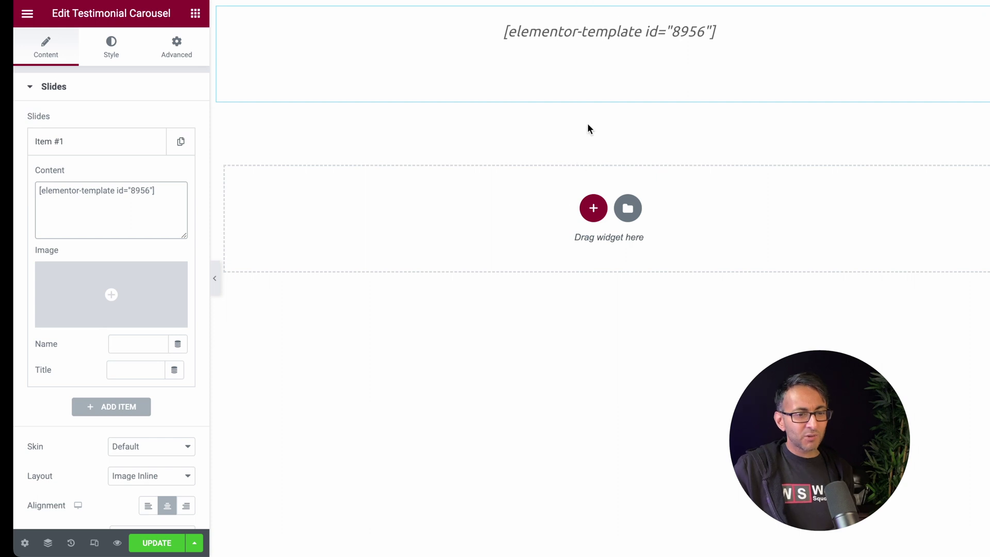
Step: Duplicate the first slide three times to get four shortcode slides
{"action": "left_click", "coordinate": [106, 155]}
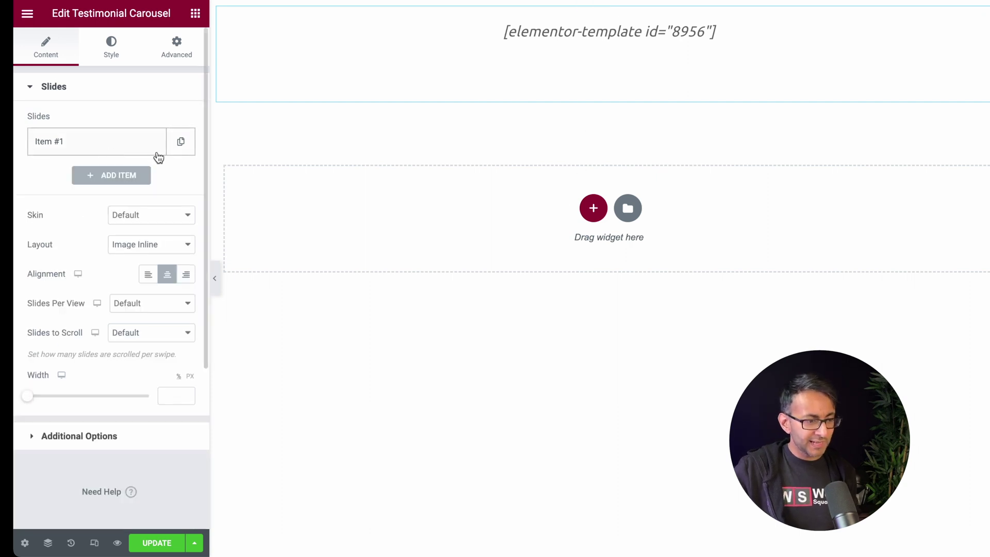
{"action": "left_click", "coordinate": [113, 173]}
{"action": "left_click", "coordinate": [109, 249]}
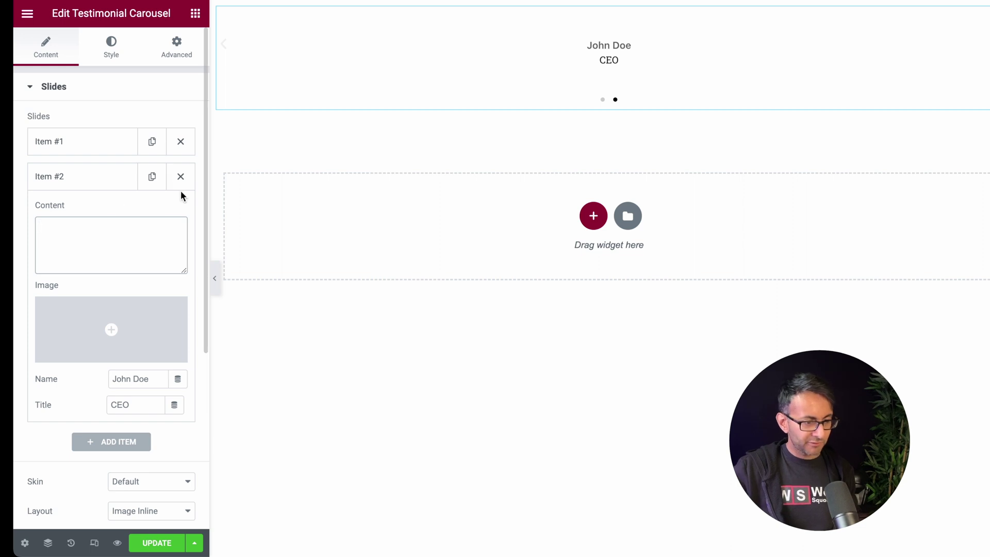
{"action": "left_click", "coordinate": [179, 176]}
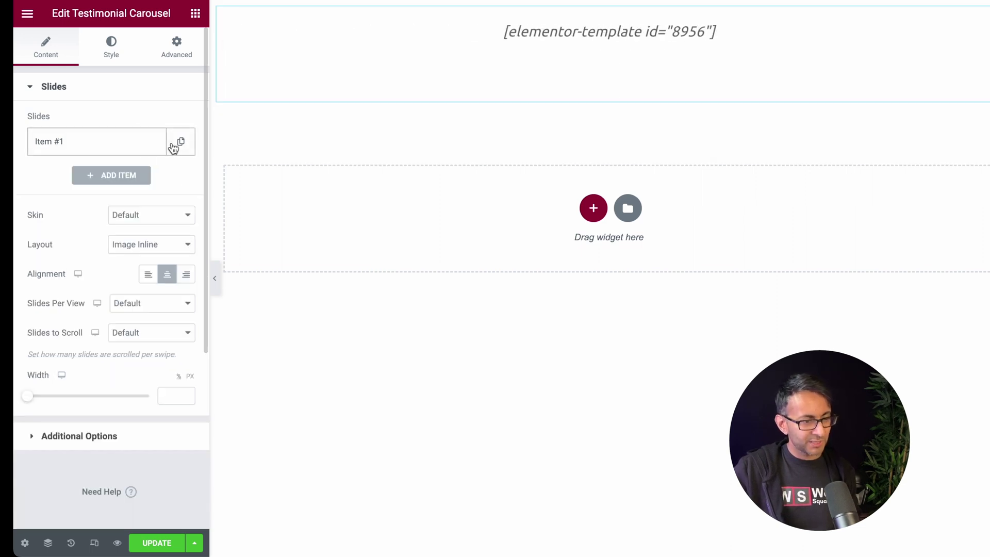
{"action": "left_click", "coordinate": [173, 147]}
{"action": "left_click", "coordinate": [151, 176]}
{"action": "left_click", "coordinate": [152, 211]}
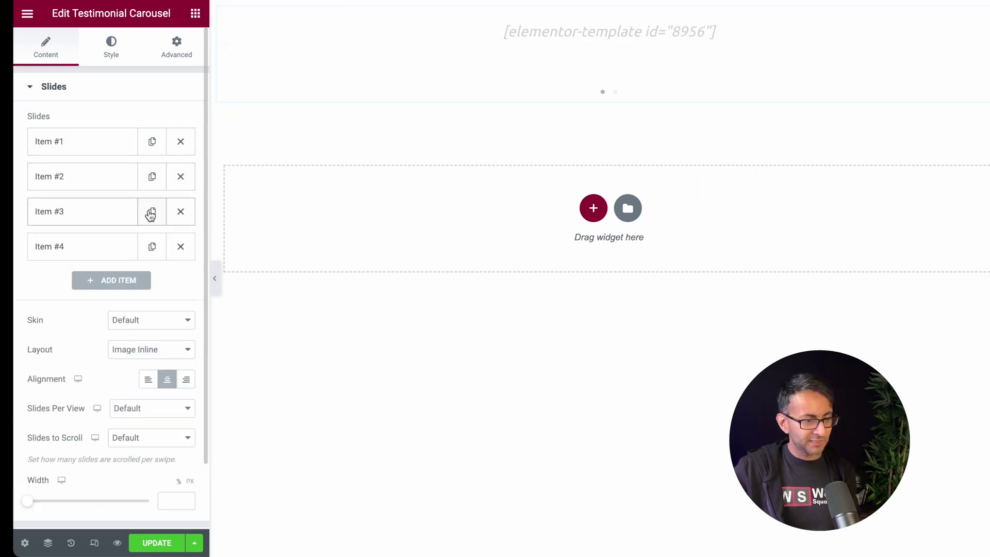
Step: Replace slide 2's shortcode with LoopSlider2's shortcode, id 8965
{"action": "left_click", "coordinate": [95, 185]}
{"action": "triple_click", "coordinate": [139, 247]}
{"action": "key", "text": "ctrl+c"}
{"action": "key", "text": "BackSpace"}
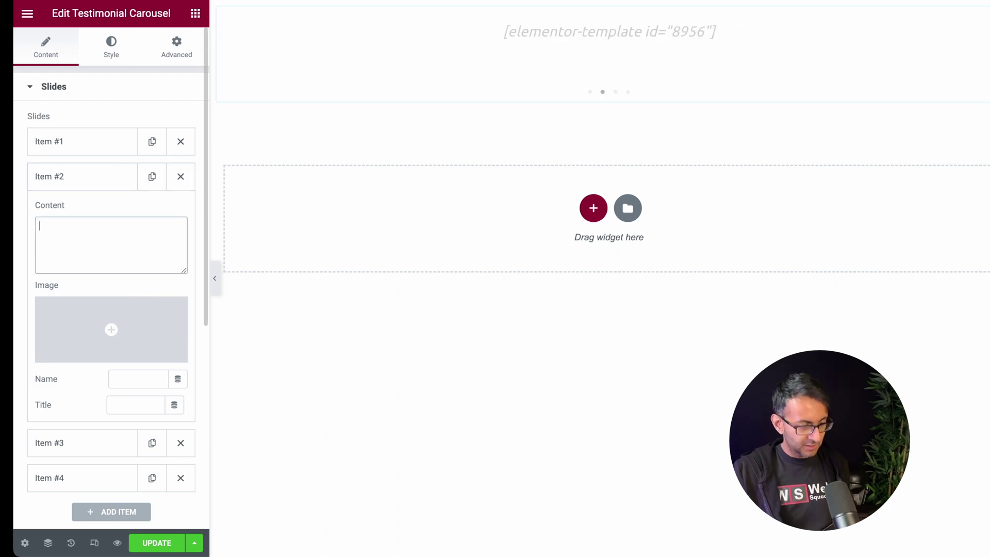
{"action": "key", "text": "ctrl+v"}
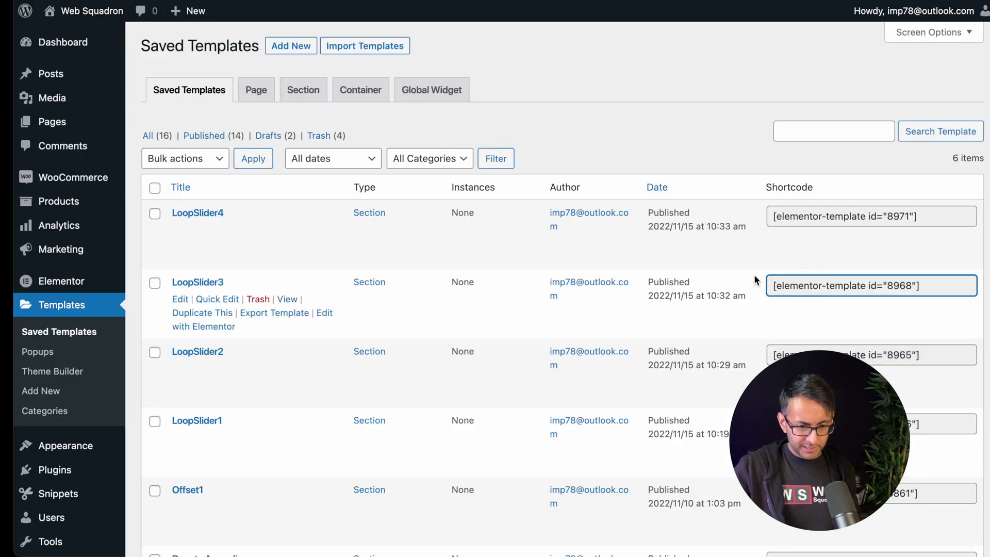
Step: Put LoopSlider3 (id 8968) and LoopSlider4 (id 8971) shortcodes into slides 3 and 4
{"action": "left_click", "coordinate": [825, 284]}
{"action": "key", "text": "ctrl+c"}
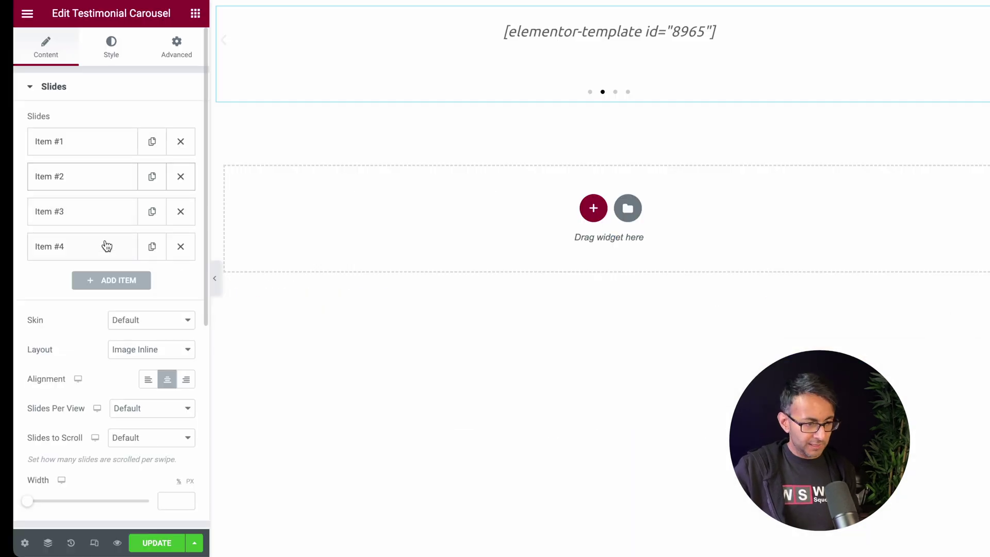
{"action": "left_click", "coordinate": [82, 211]}
{"action": "left_click_drag", "start_coordinate": [155, 260], "coordinate": [2, 249]}
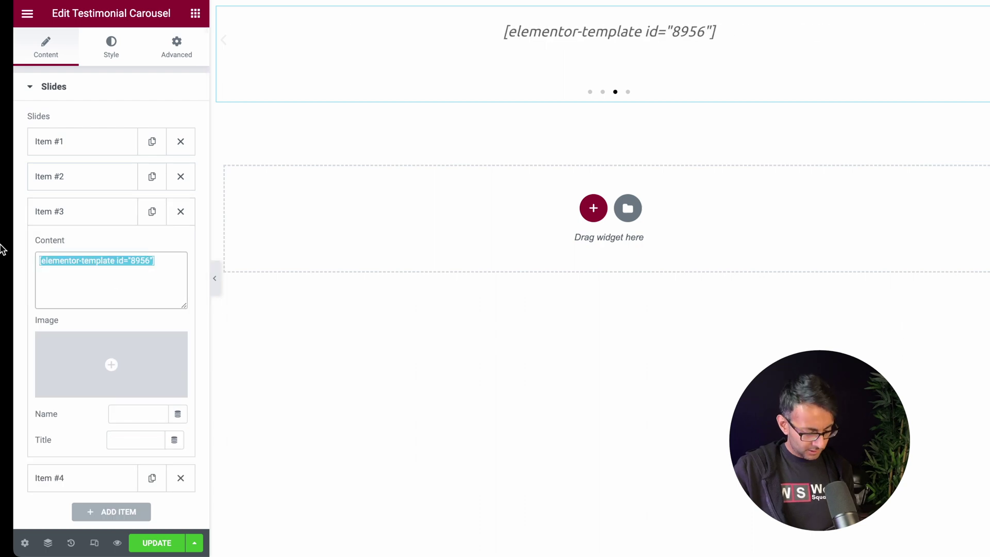
{"action": "key", "text": "ctrl+v"}
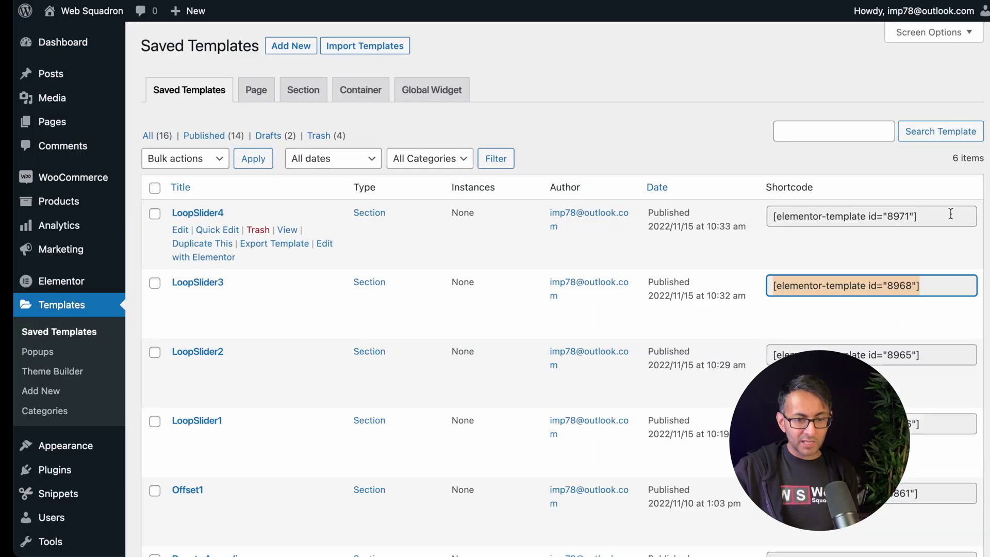
{"action": "left_click", "coordinate": [825, 216]}
{"action": "key", "text": "ctrl+c"}
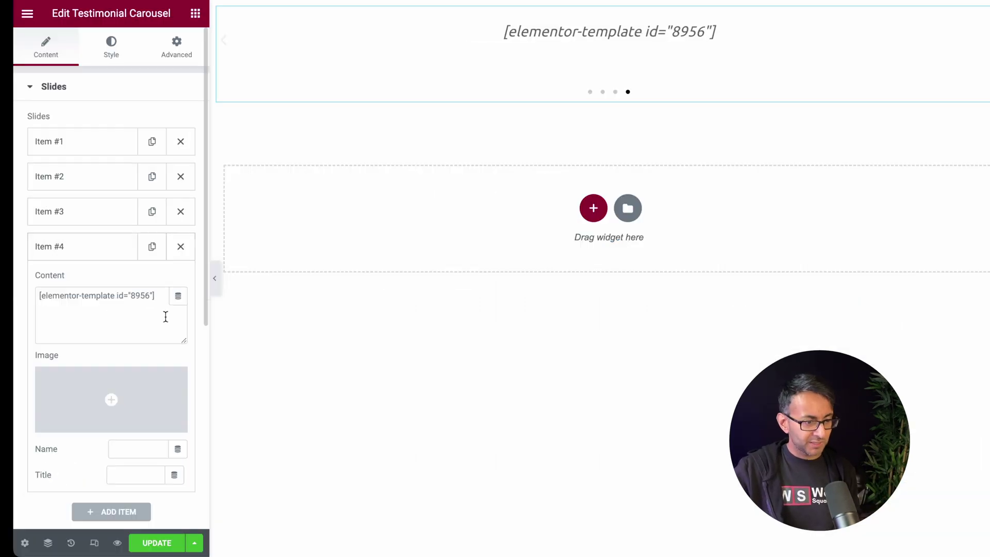
{"action": "left_click_drag", "start_coordinate": [166, 316], "coordinate": [5, 289]}
{"action": "key", "text": "ctrl+v"}
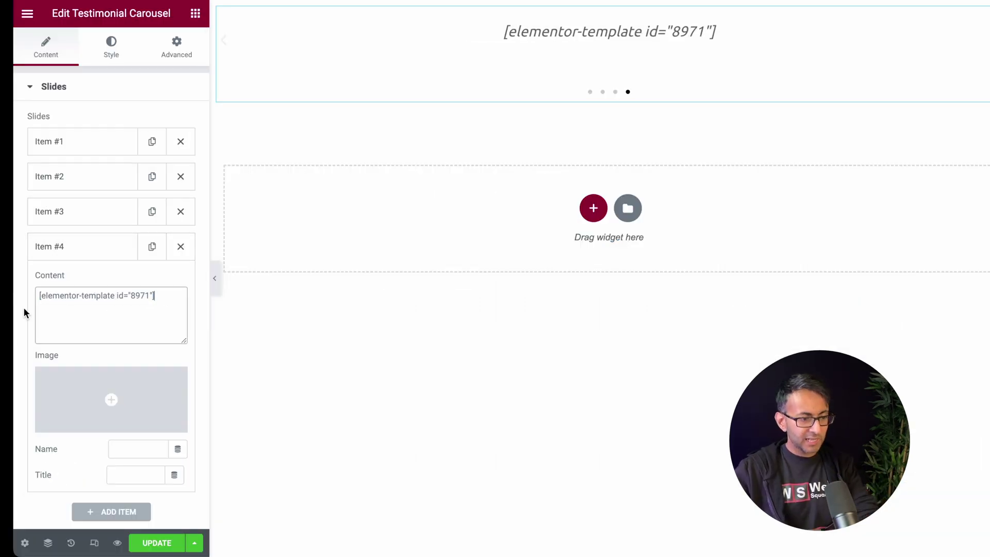
{"action": "left_click", "coordinate": [109, 246]}
Step: Keep the Default skin, show 3 slides per view and scroll 1 slide at a time
{"action": "scroll", "coordinate": [129, 329], "scroll_direction": "down", "scroll_amount": 1}
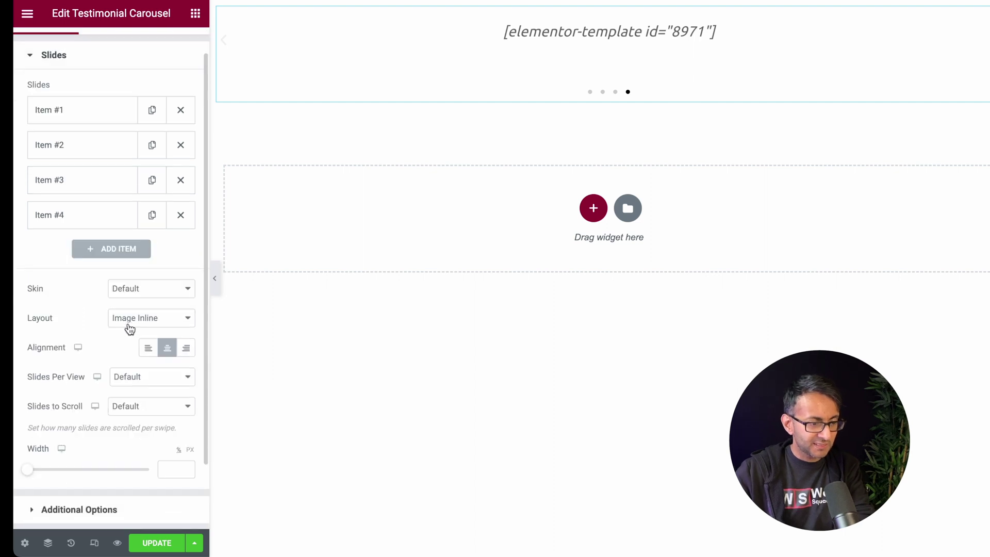
{"action": "scroll", "coordinate": [130, 329], "scroll_direction": "down", "scroll_amount": 2}
{"action": "left_click", "coordinate": [155, 216]}
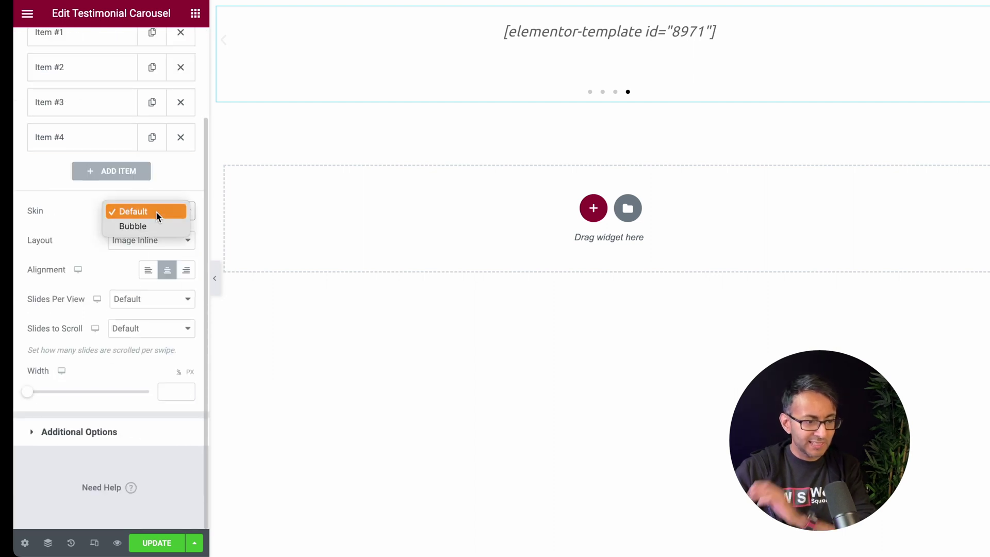
{"action": "left_click", "coordinate": [155, 211]}
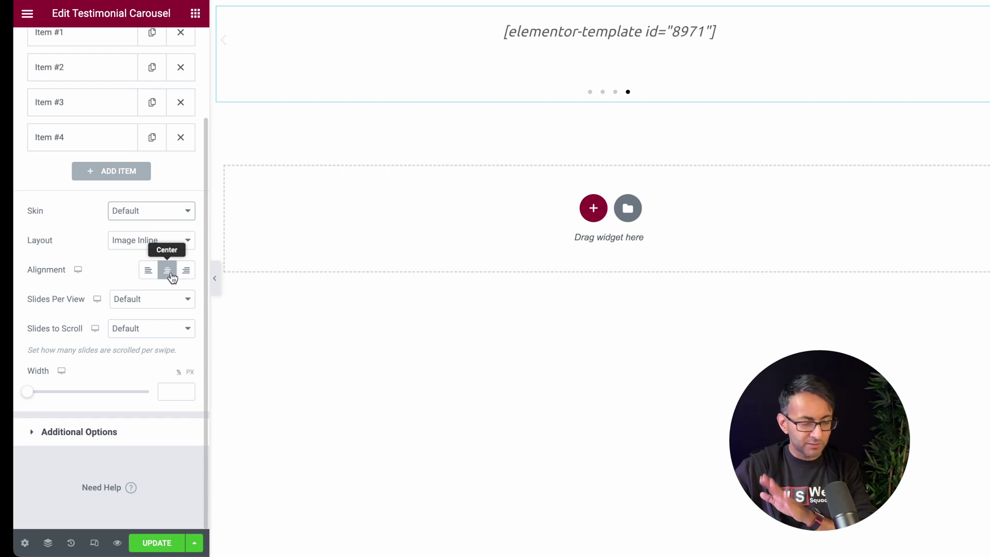
{"action": "left_click", "coordinate": [164, 304]}
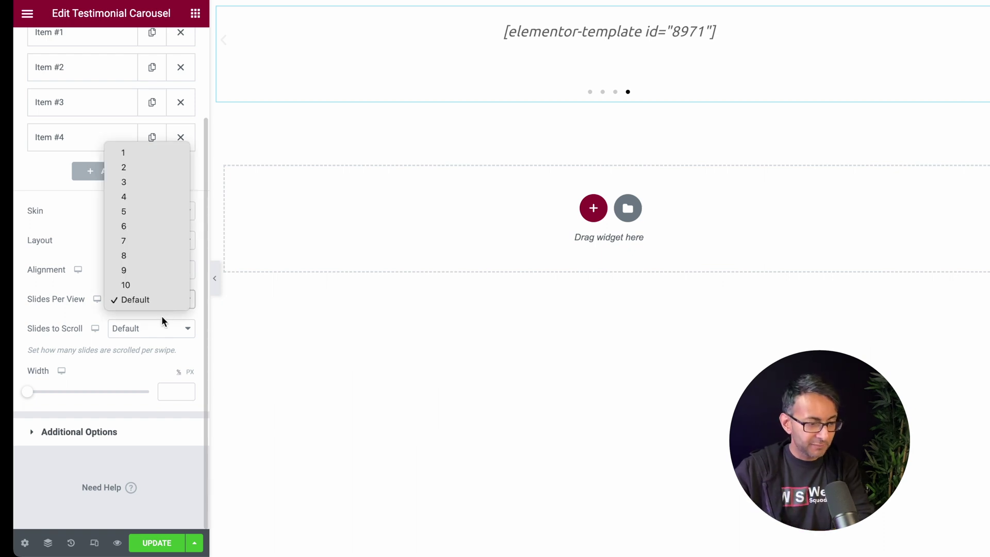
{"action": "left_click", "coordinate": [156, 183]}
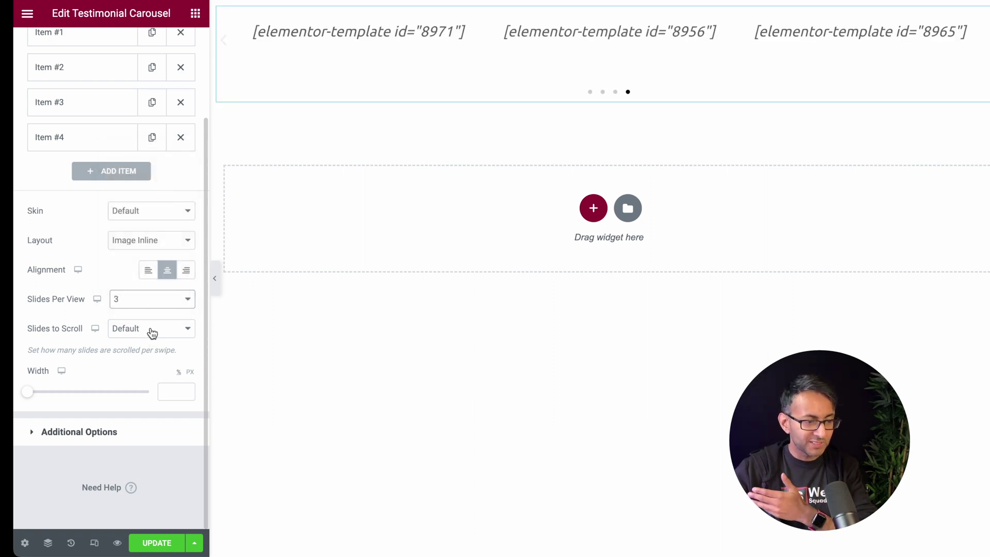
{"action": "left_click", "coordinate": [152, 333]}
{"action": "left_click", "coordinate": [150, 181]}
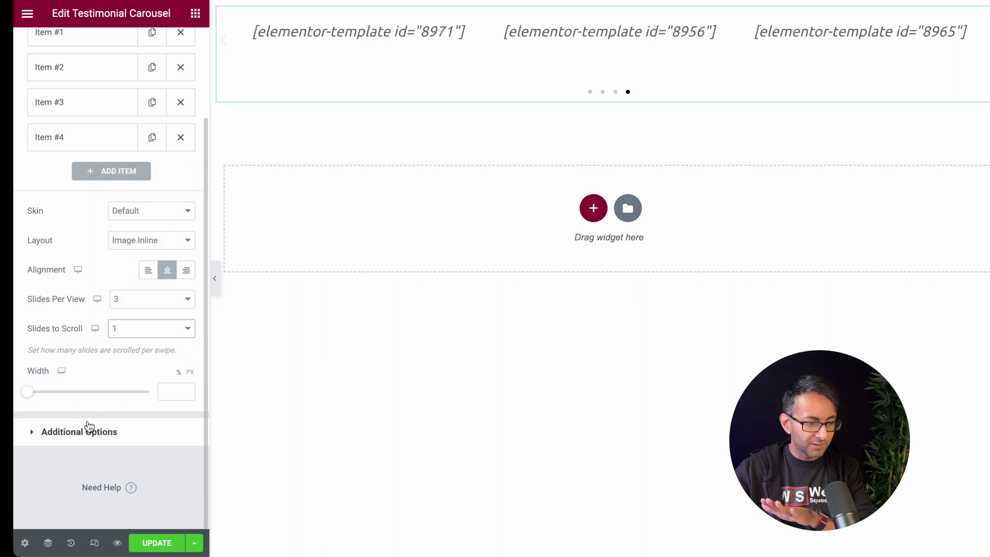
Step: In Additional Options, hide the arrows and set Pagination to None
{"action": "left_click", "coordinate": [80, 435]}
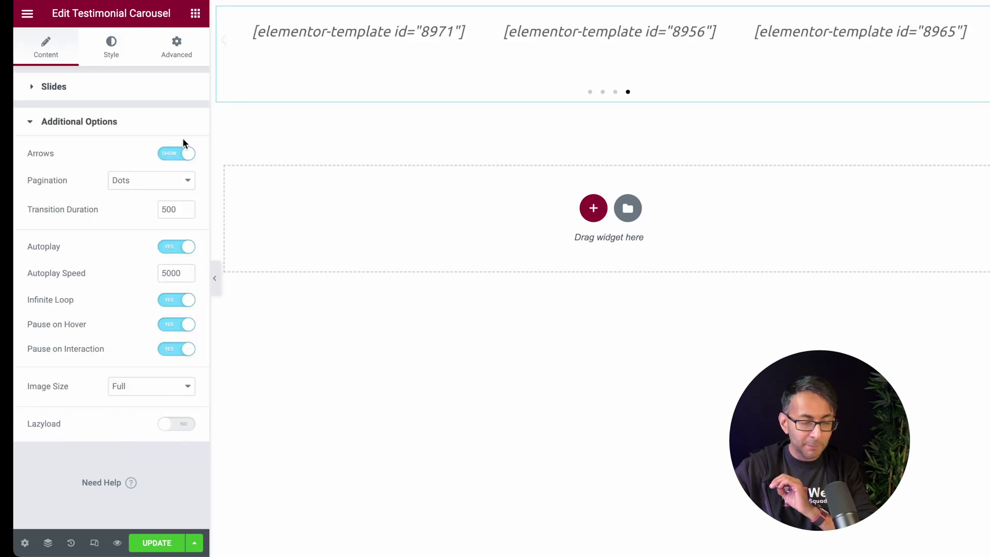
{"action": "left_click", "coordinate": [163, 158]}
{"action": "left_click", "coordinate": [168, 180]}
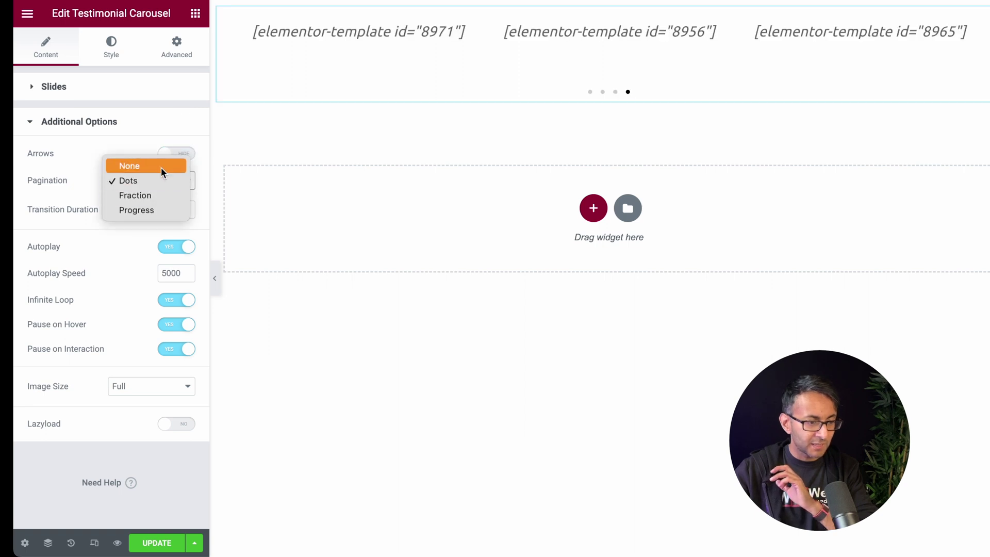
{"action": "left_click", "coordinate": [161, 167]}
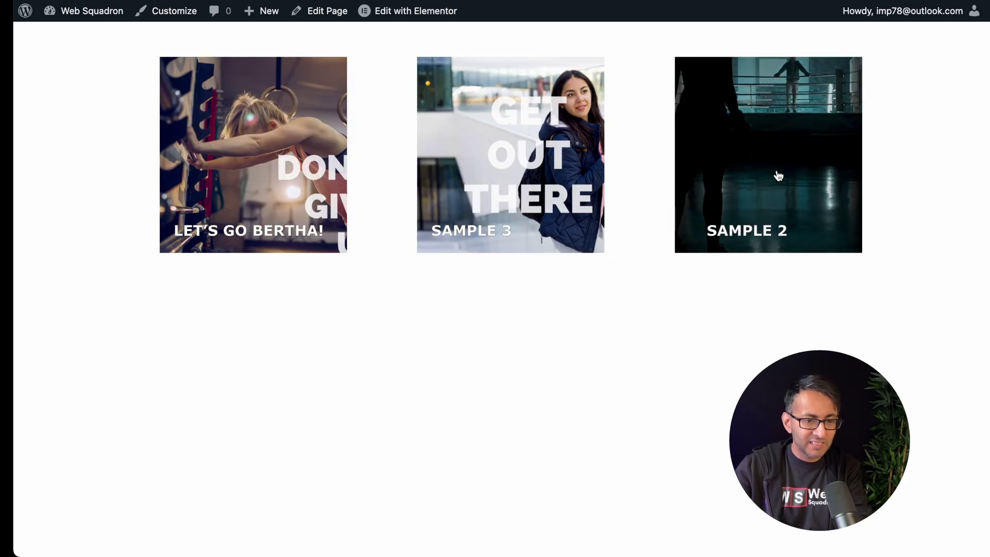
Step: Open a slide's post from the live carousel, then go back to the carousel and the Templates list
{"action": "left_click", "coordinate": [779, 176]}
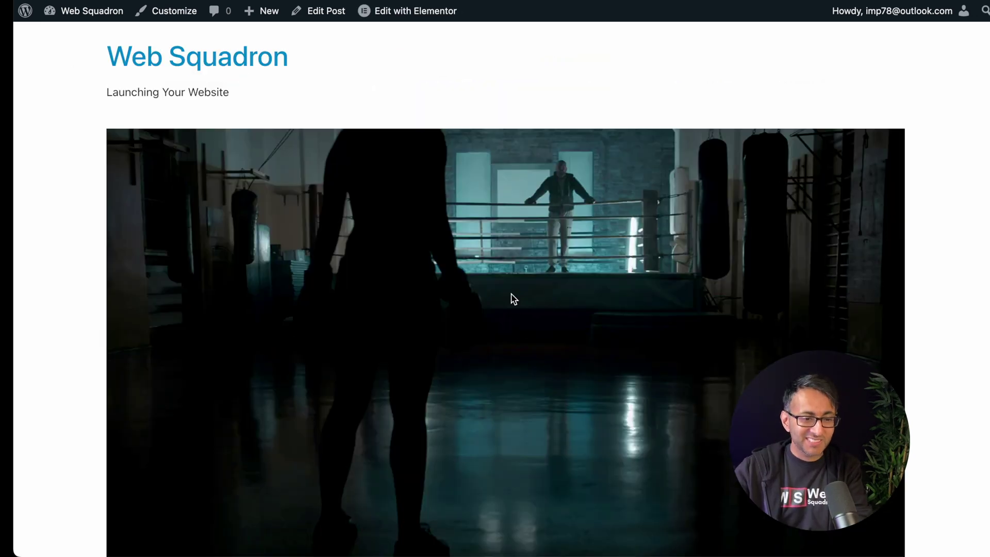
{"action": "scroll", "coordinate": [514, 299], "scroll_direction": "down", "scroll_amount": 1}
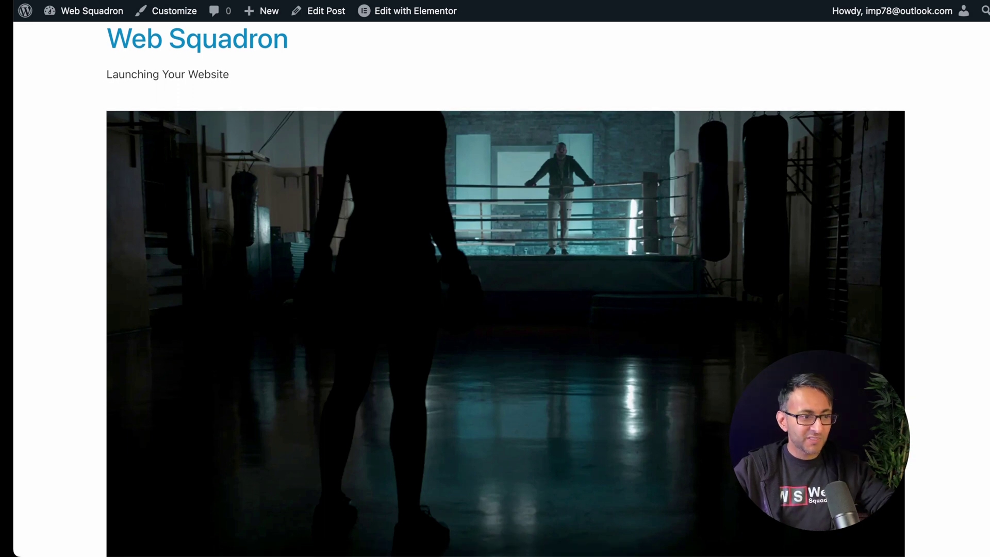
{"action": "key", "text": "super+bracketleft"}
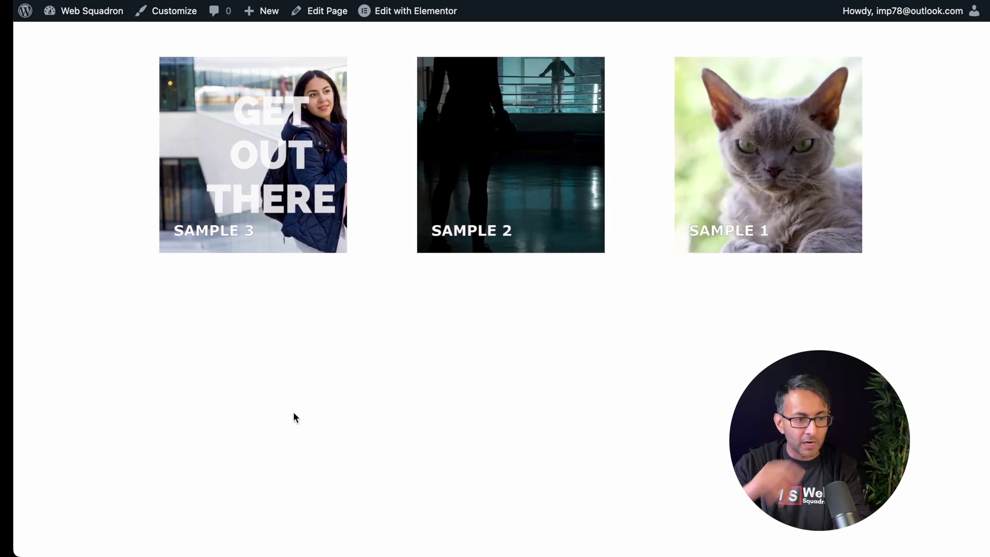
{"action": "key", "text": "super+bracketleft"}
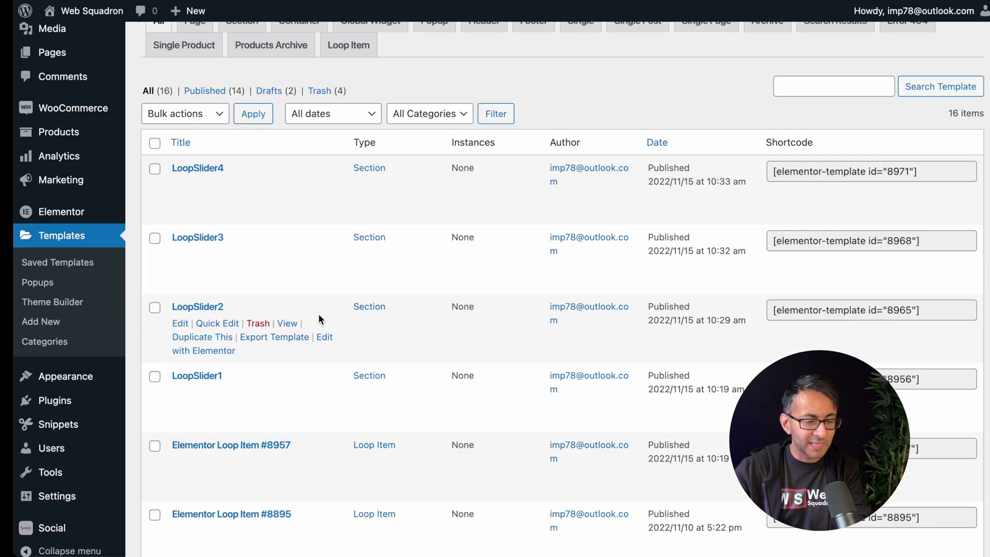
Step: Revisit the live carousel page, then return to the Templates admin list
{"action": "key", "text": "super+bracketright"}
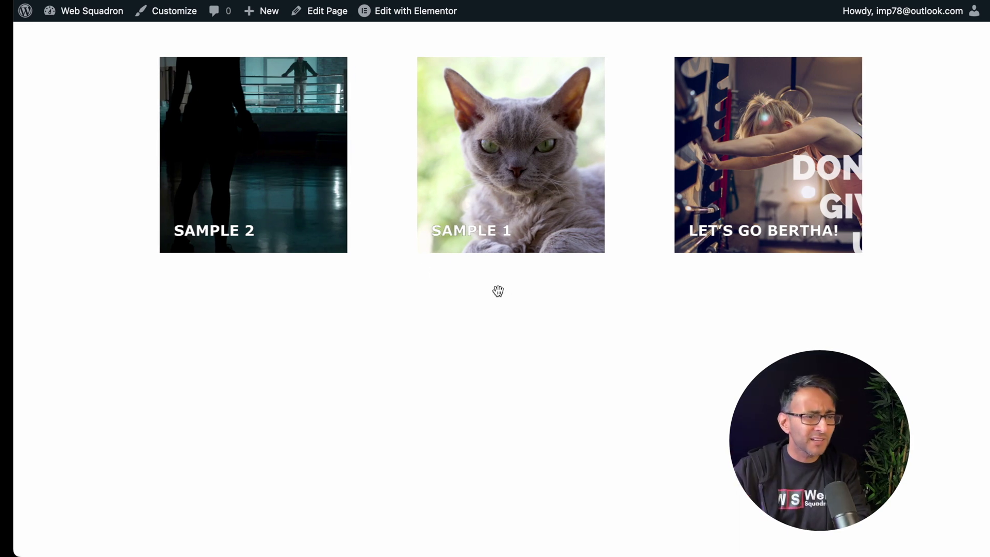
{"action": "key", "text": "super+bracketleft"}
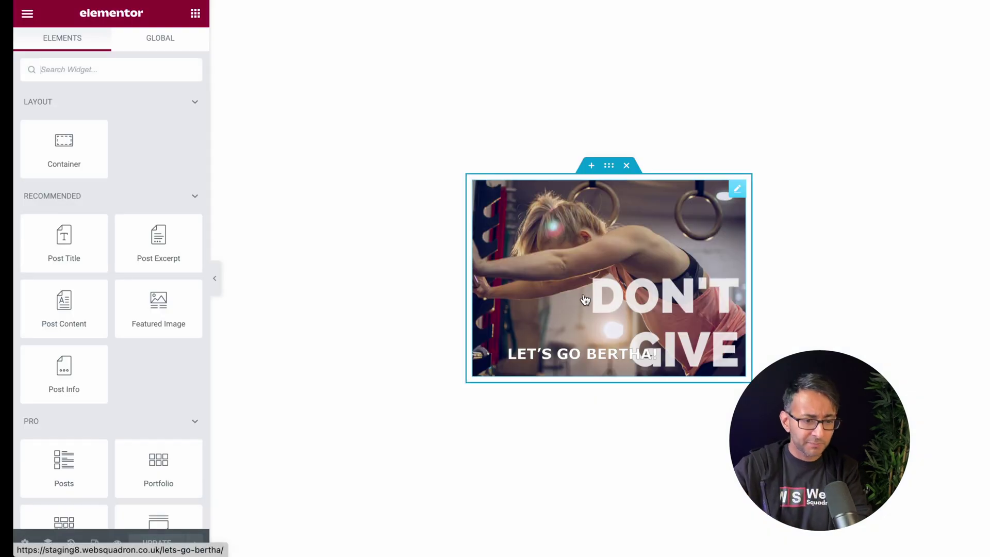
Step: Set the Call to Action widget's title colour to yellow #F5F608
{"action": "left_click", "coordinate": [736, 188]}
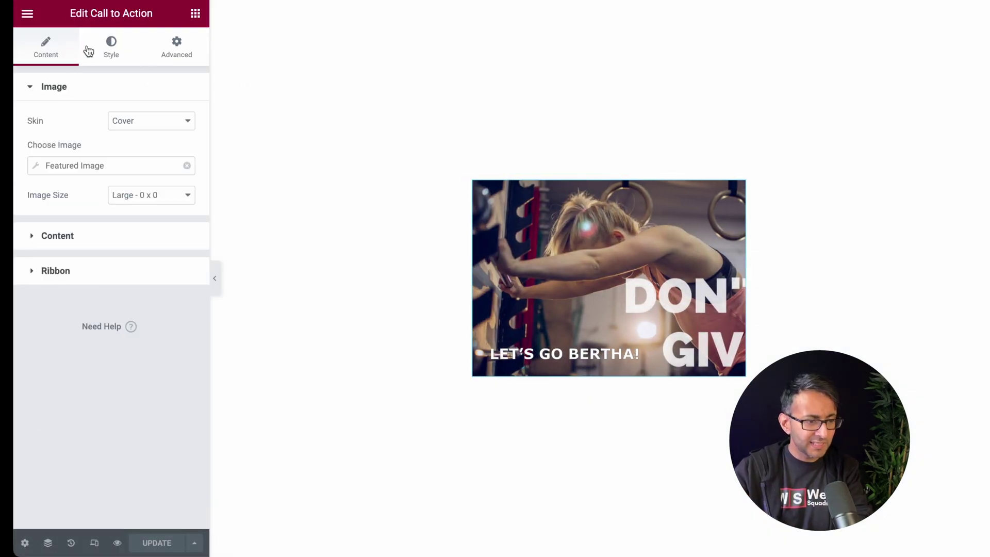
{"action": "left_click", "coordinate": [107, 44]}
{"action": "left_click", "coordinate": [119, 292]}
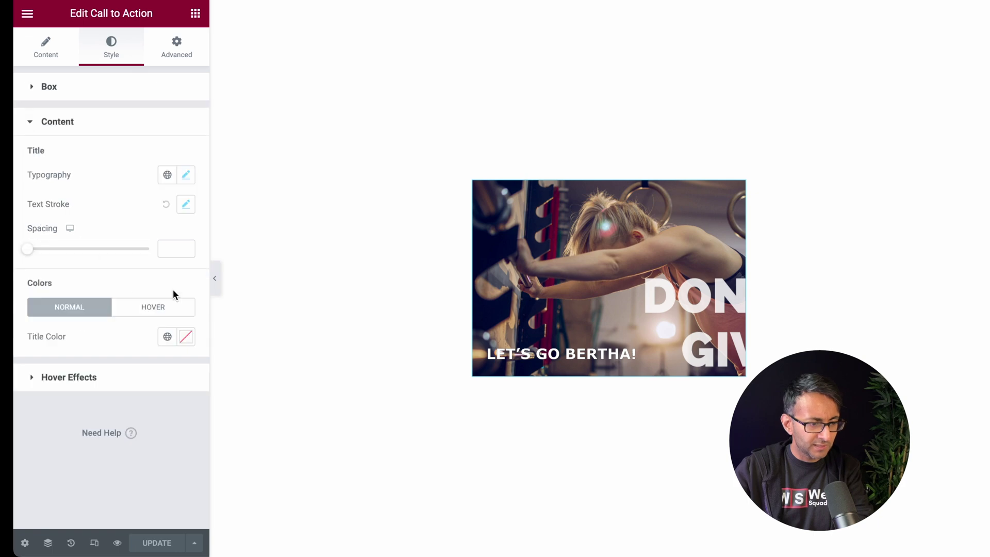
{"action": "left_click", "coordinate": [186, 175]}
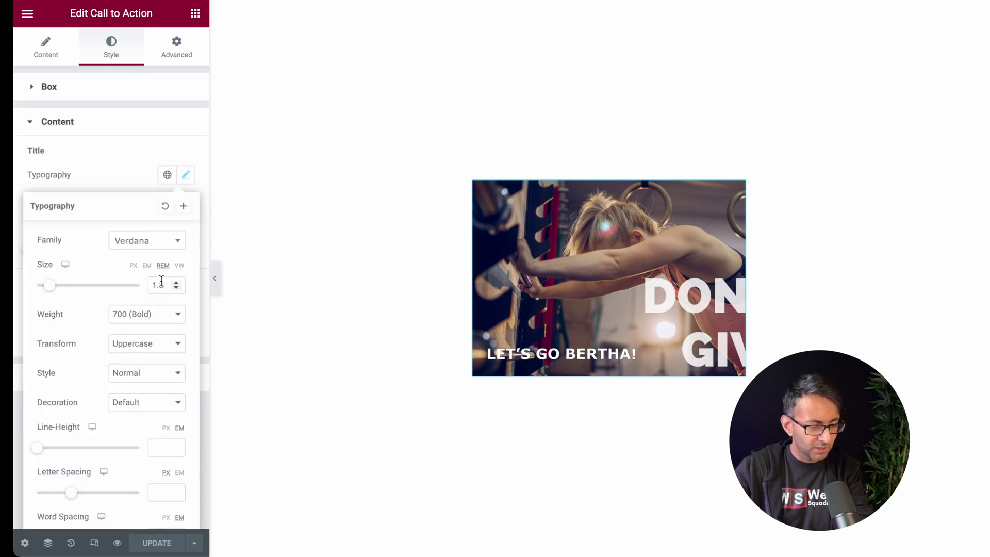
{"action": "left_click", "coordinate": [153, 241]}
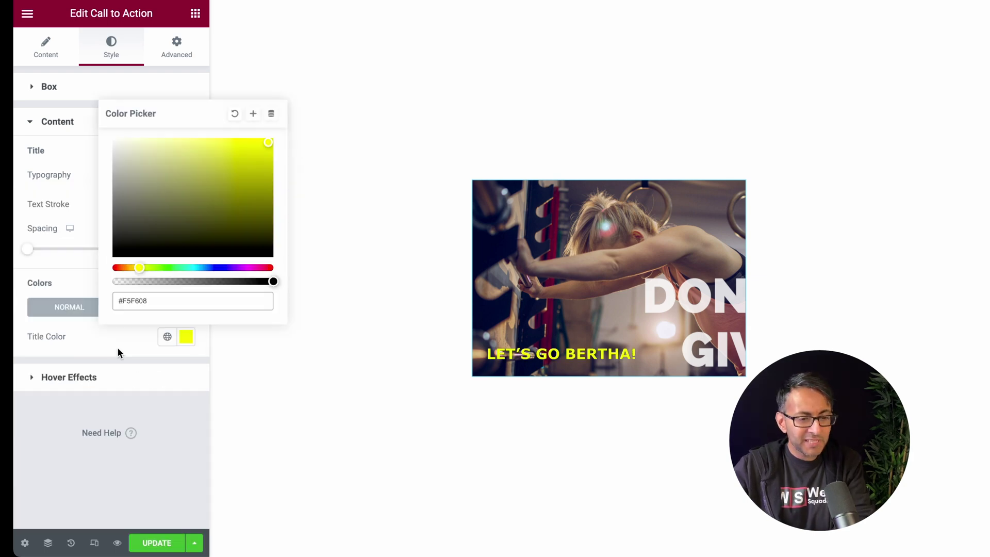
{"action": "left_click", "coordinate": [118, 353]}
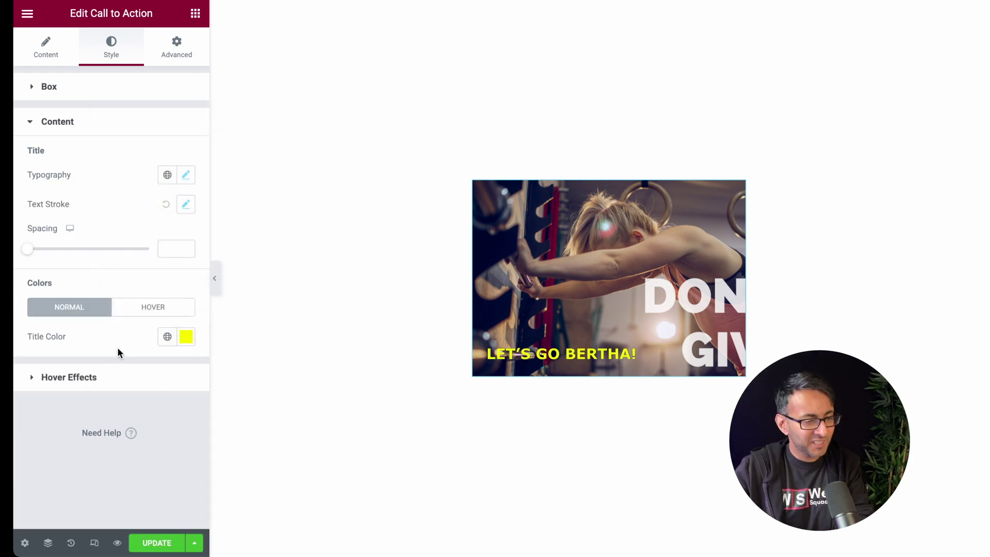
Step: Save the loop item template and reload the live carousel page
{"action": "left_click", "coordinate": [158, 544]}
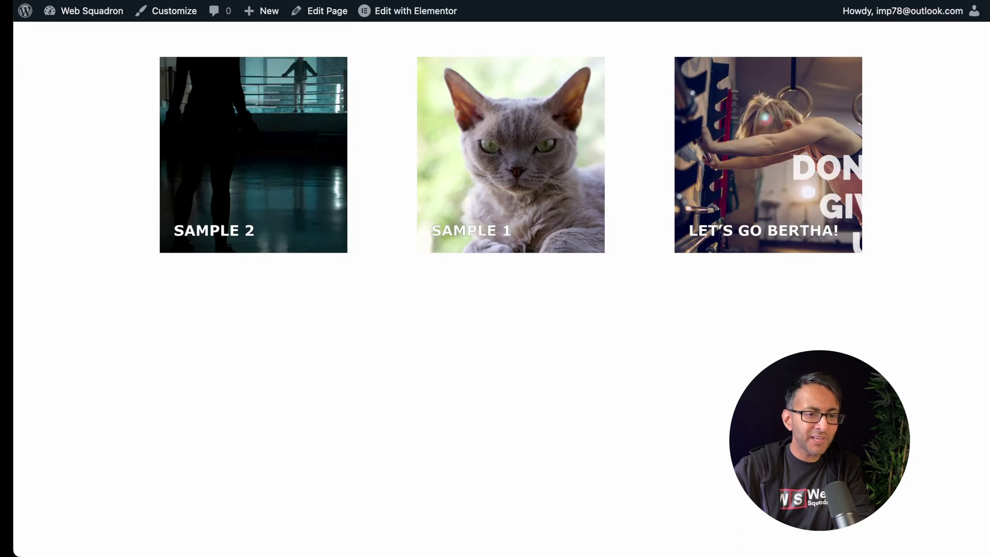
{"action": "key", "text": "super+l"}
{"action": "key", "text": "Return"}
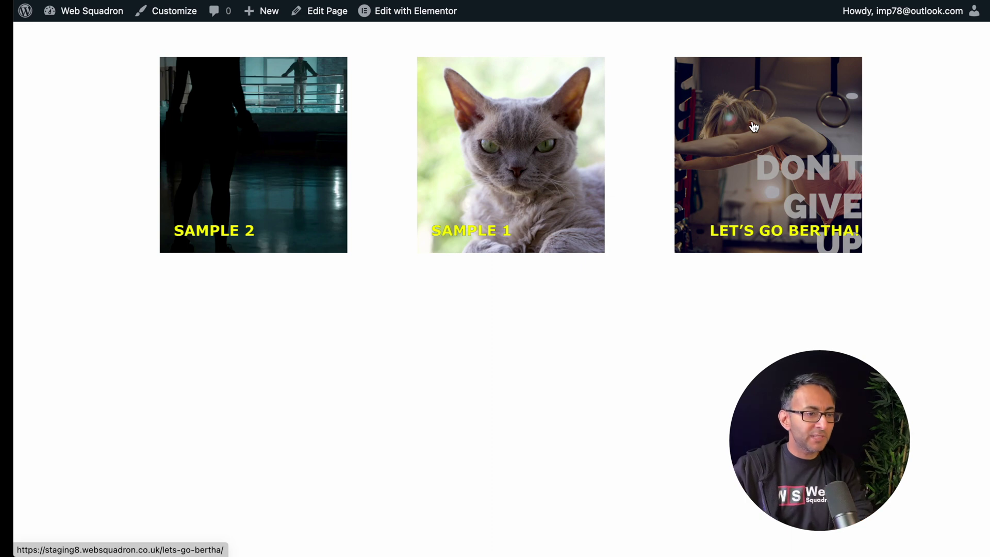
Step: Check the yellow slide titles on the live carousel, then return to the Templates list
{"action": "mouse_move", "coordinate": [495, 551]}
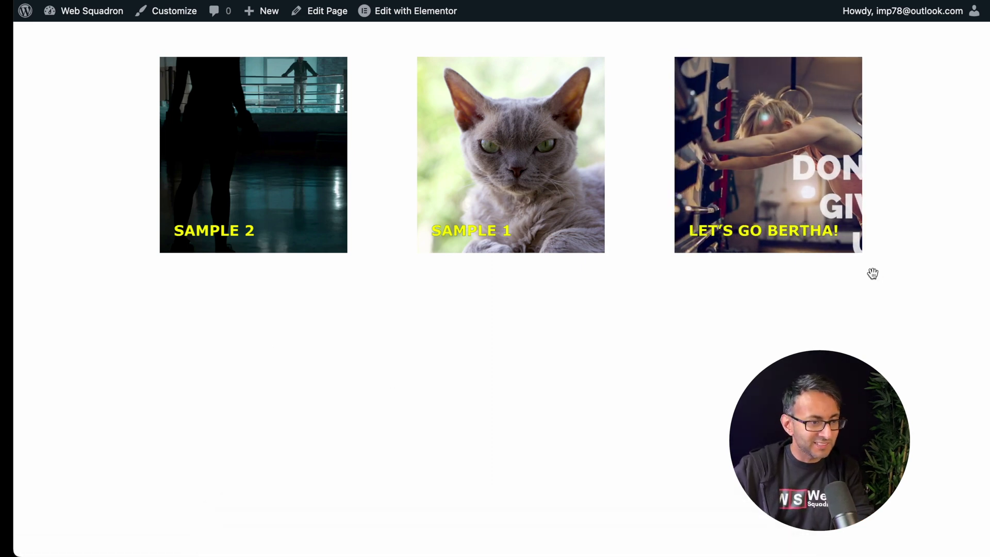
{"action": "key", "text": "super+bracketleft"}
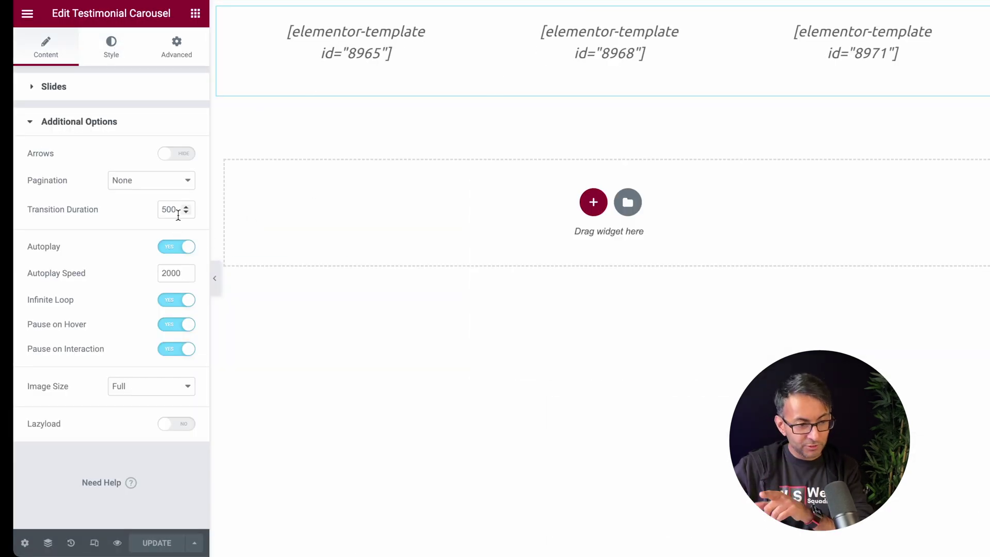
Step: Set the Testimonial Carousel transition duration to 3500 and autoplay speed to 0
{"action": "left_click_drag", "start_coordinate": [178, 209], "coordinate": [135, 216]}
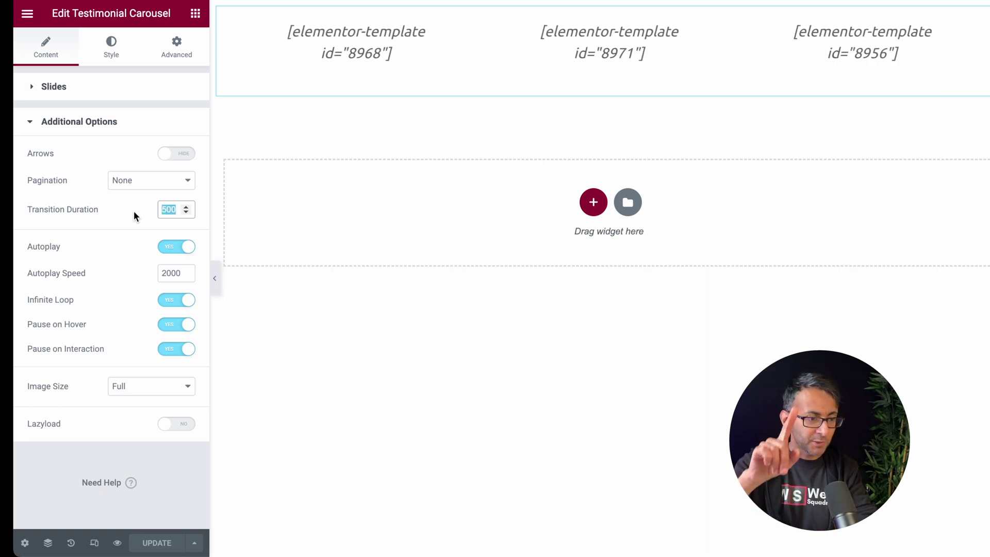
{"action": "type", "text": "350"}
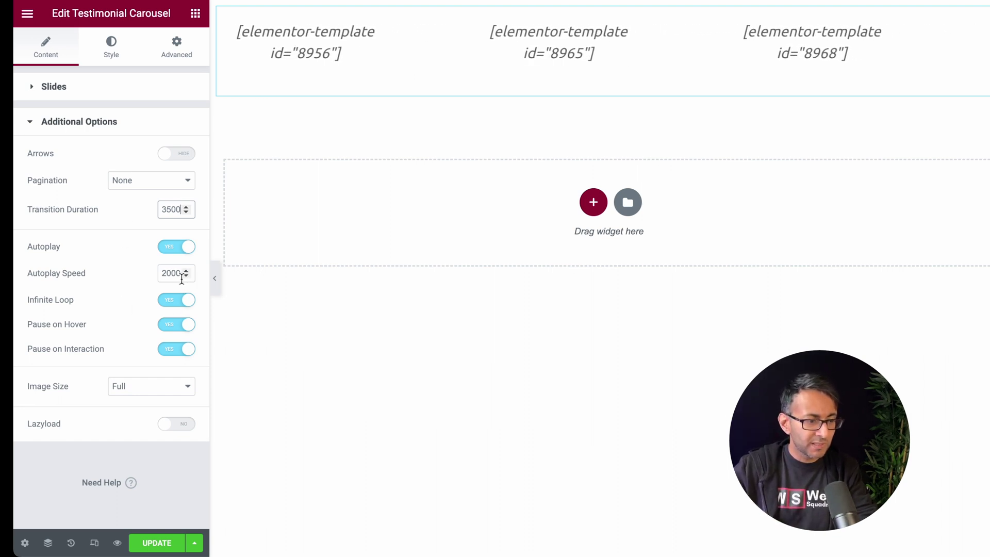
{"action": "double_click", "coordinate": [181, 273]}
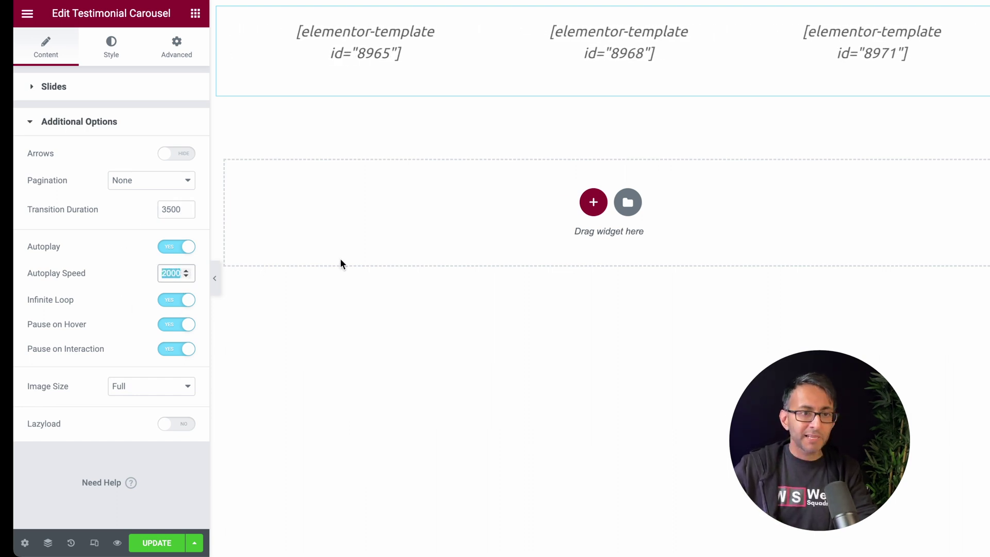
{"action": "type", "text": "0"}
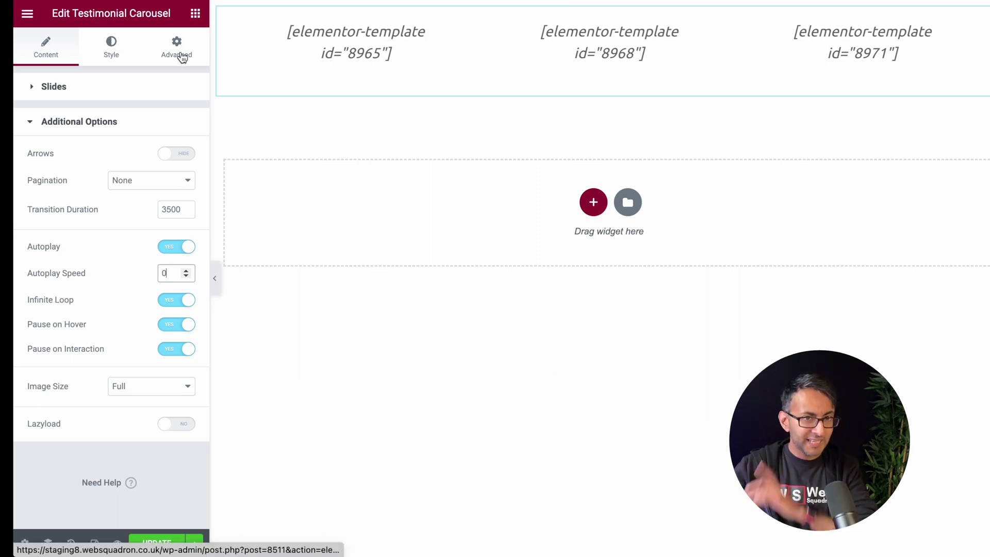
{"action": "left_click", "coordinate": [182, 51]}
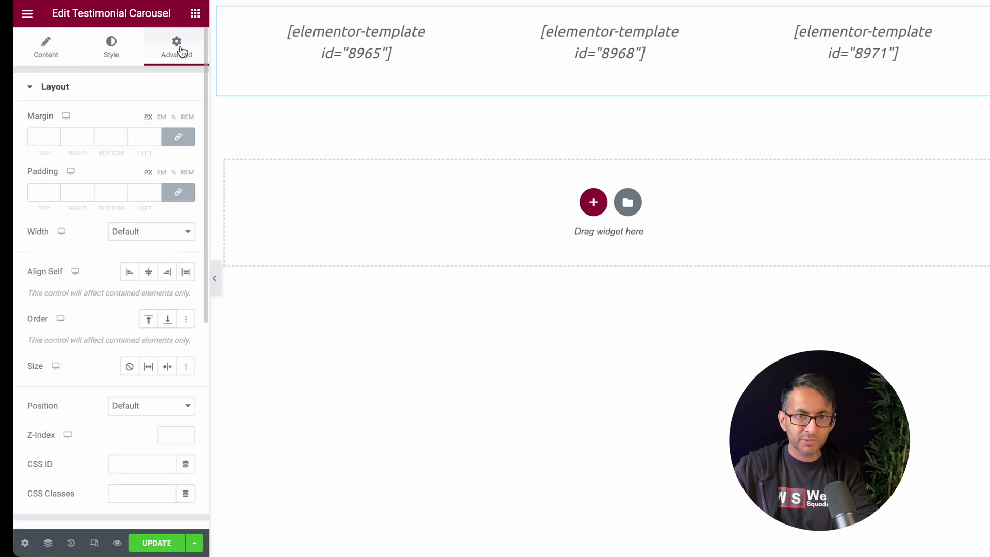
Step: Paste custom CSS making .swiper-wrapper use linear transition timing, and update the page
{"action": "scroll", "coordinate": [71, 335], "scroll_direction": "down", "scroll_amount": 5}
{"action": "scroll", "coordinate": [117, 481], "scroll_direction": "up", "scroll_amount": 1}
{"action": "scroll", "coordinate": [111, 473], "scroll_direction": "down", "scroll_amount": 1}
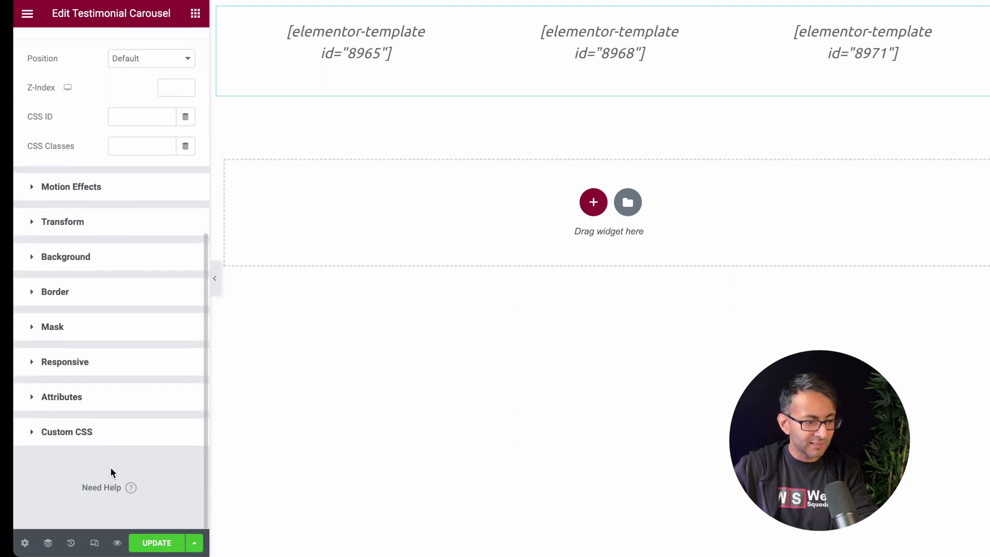
{"action": "left_click", "coordinate": [111, 441]}
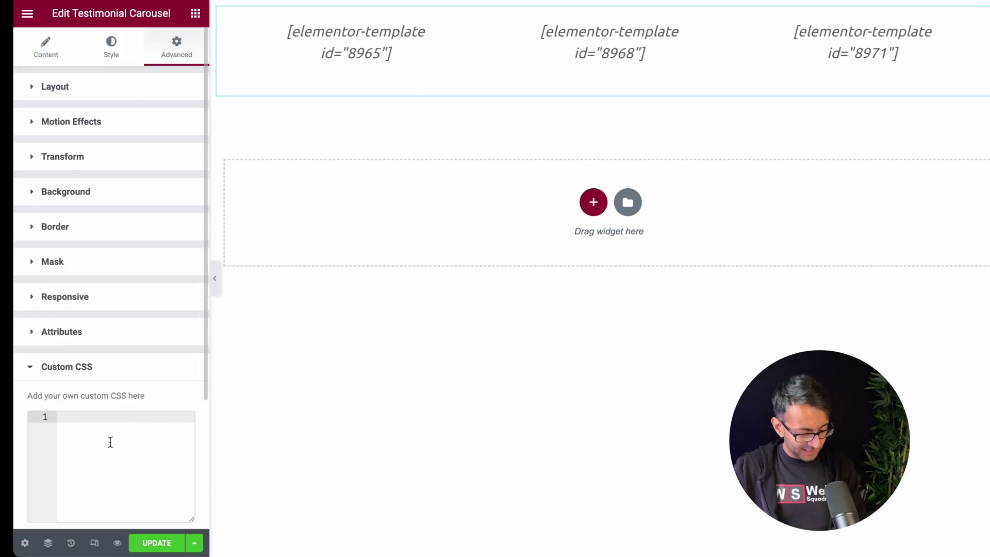
{"action": "left_click", "coordinate": [111, 442]}
{"action": "type", "text": "selector .swiper-wrapper{   transition-timing-function: linear !important; }"}
{"action": "scroll", "coordinate": [112, 457], "scroll_direction": "down", "scroll_amount": 1}
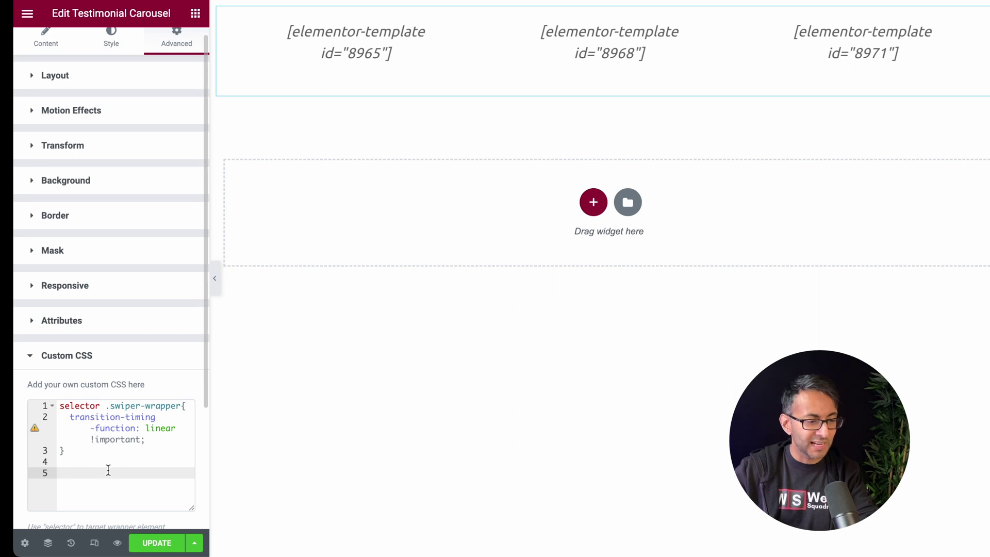
{"action": "left_click", "coordinate": [166, 545]}
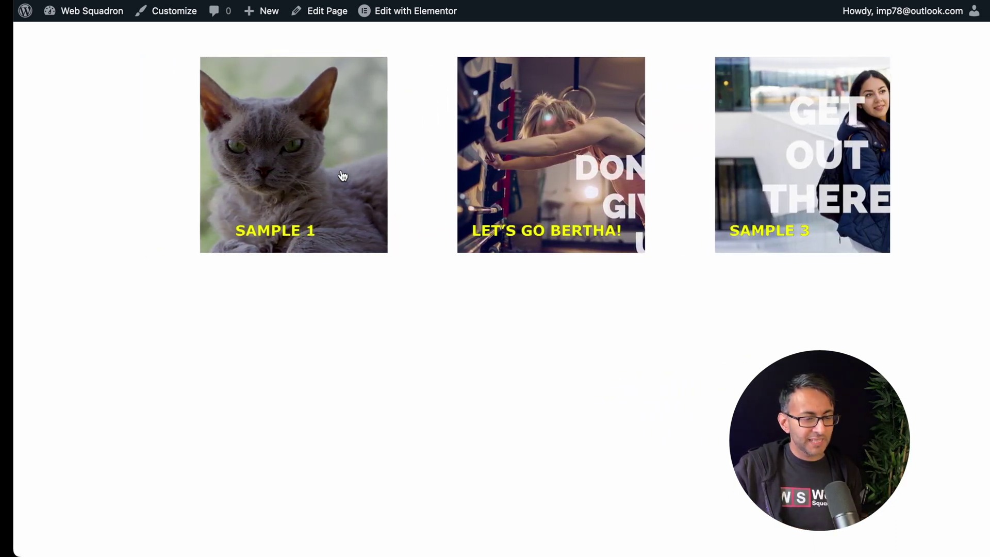
Step: Watch the live carousel glide continuously, then open the Sample 1 cat slide's post
{"action": "left_click", "coordinate": [342, 175]}
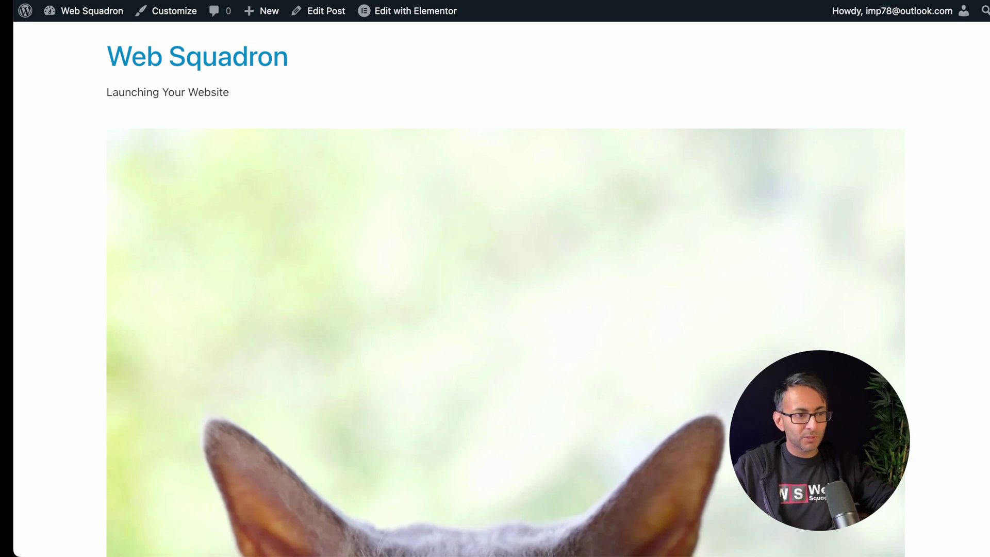
{"action": "key", "text": "super+bracketleft"}
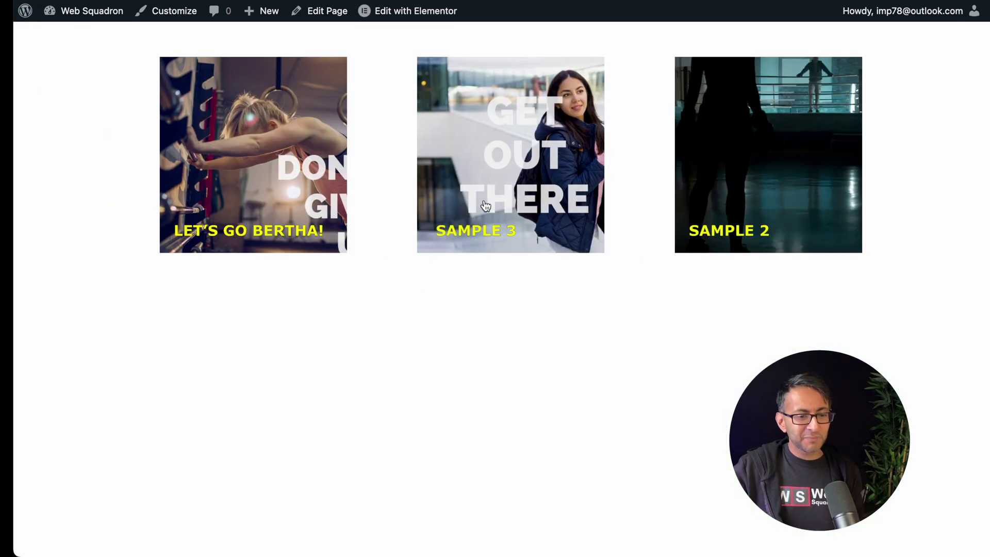